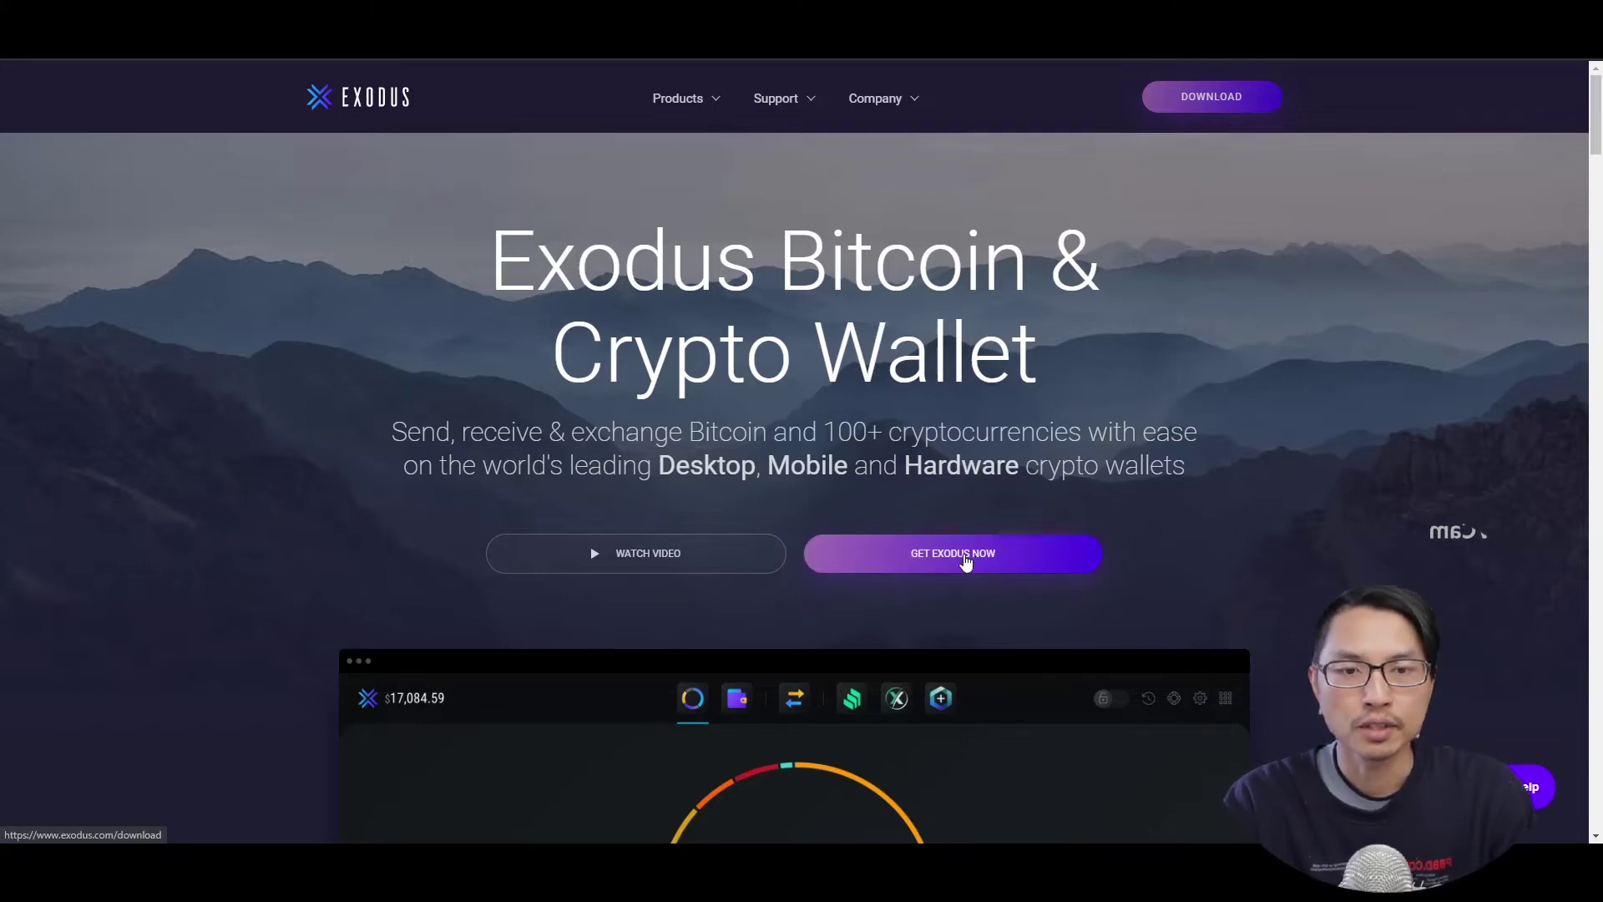
Step: Go to the Exodus download page offering Desktop release 21.9.10
click(966, 562)
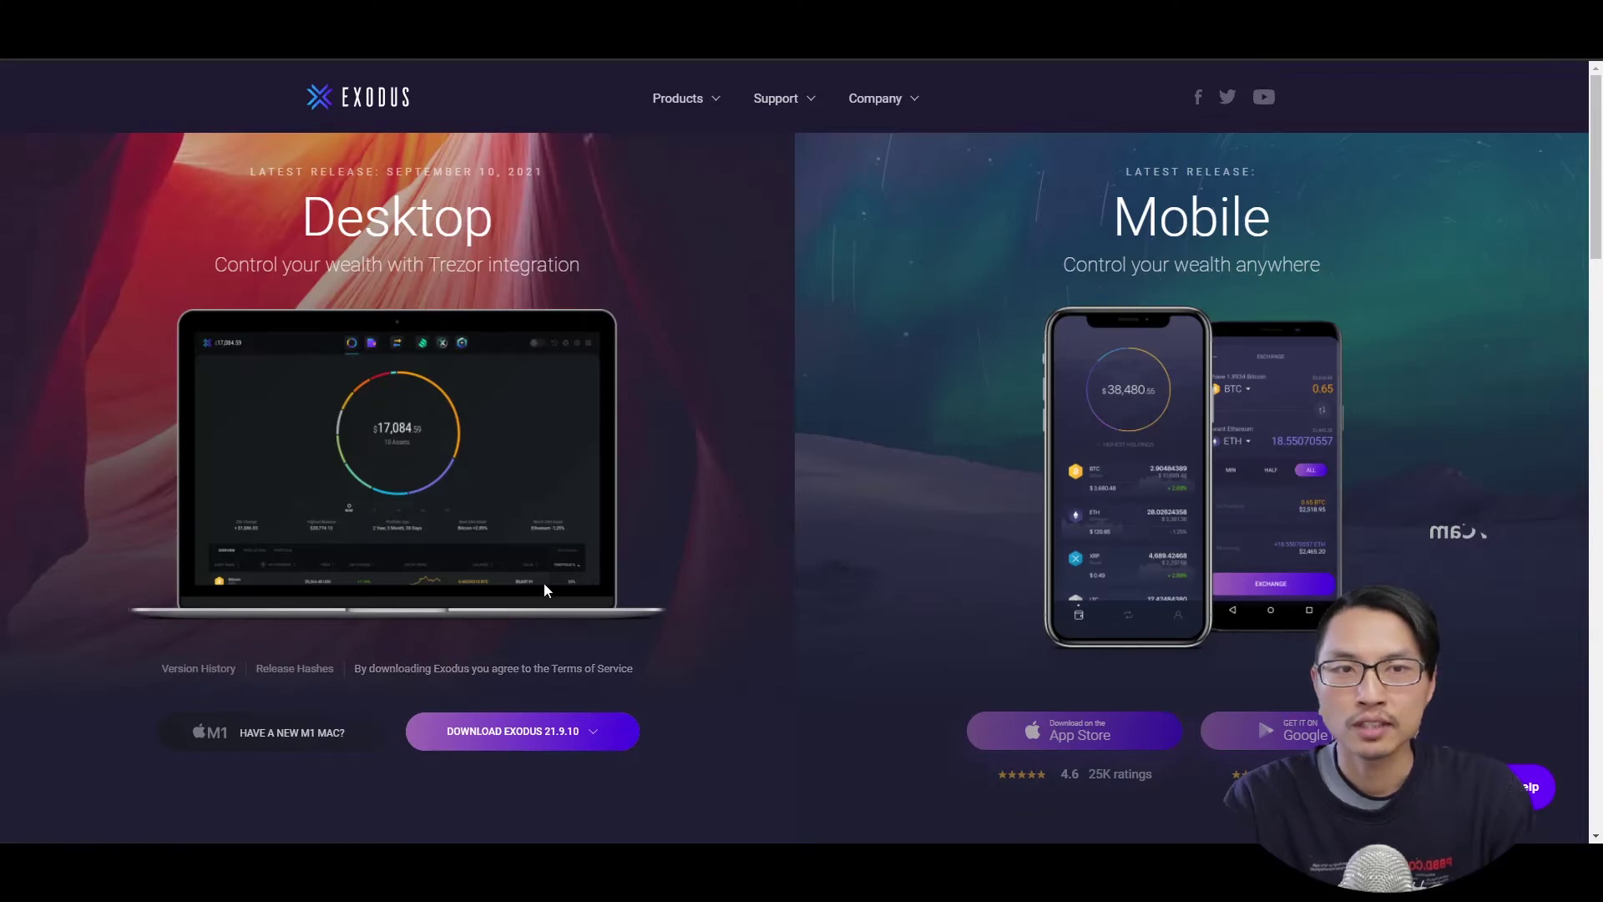
Step: Download the Exodus 21.9.10 desktop wallet installer
click(544, 745)
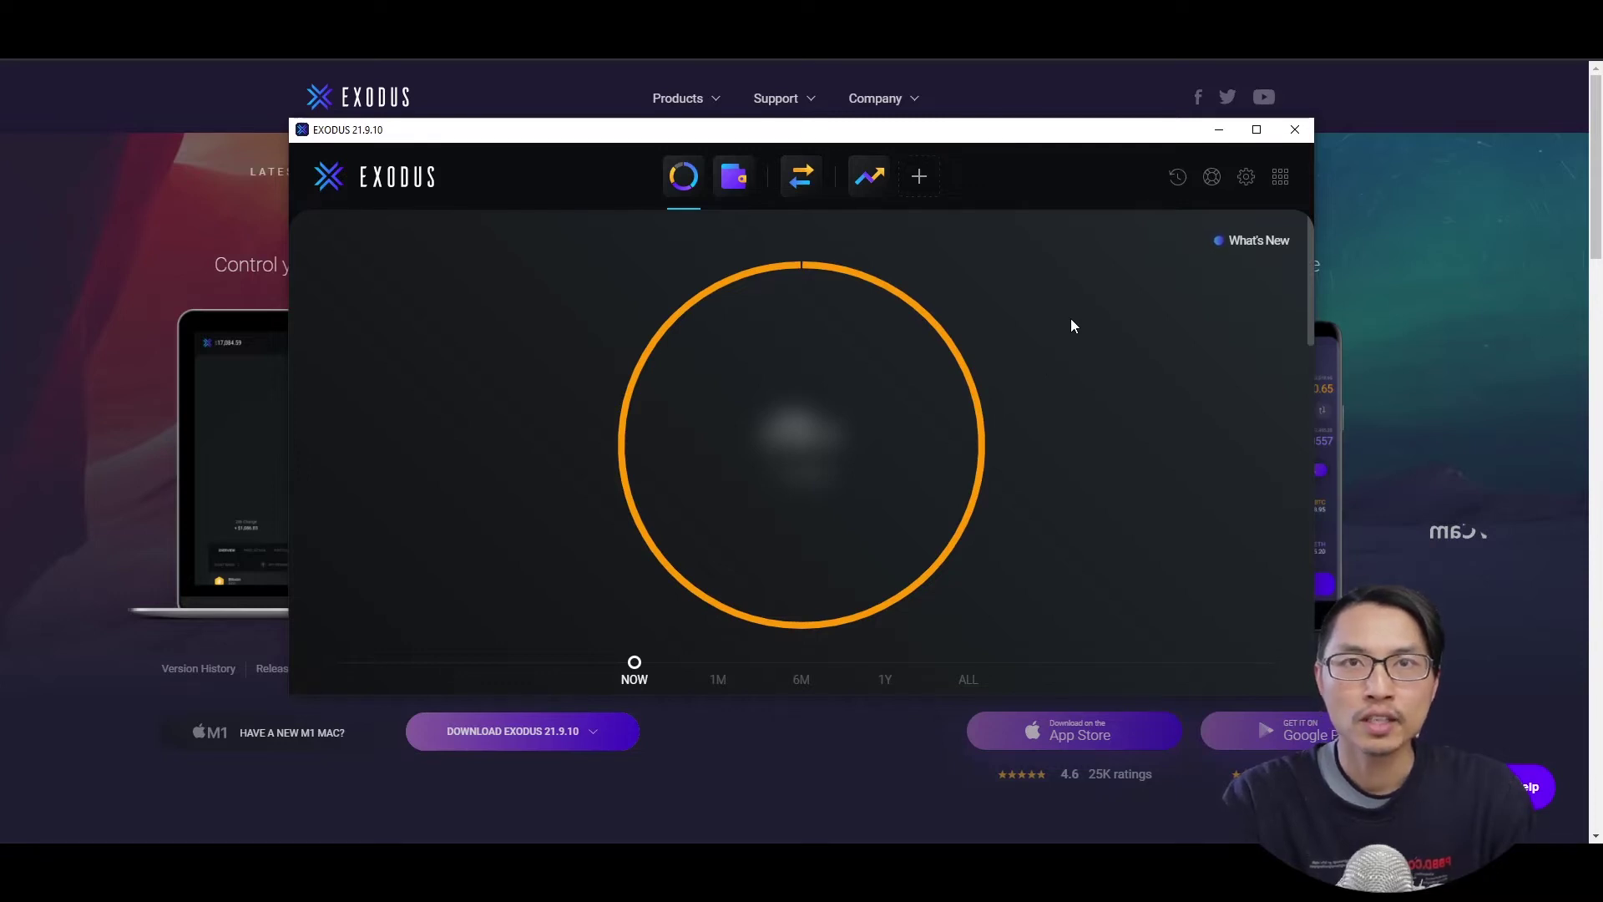
Step: Reveal the 12-word secret recovery phrase in Exodus Backup settings after acknowledging the risks, then close it
click(1247, 178)
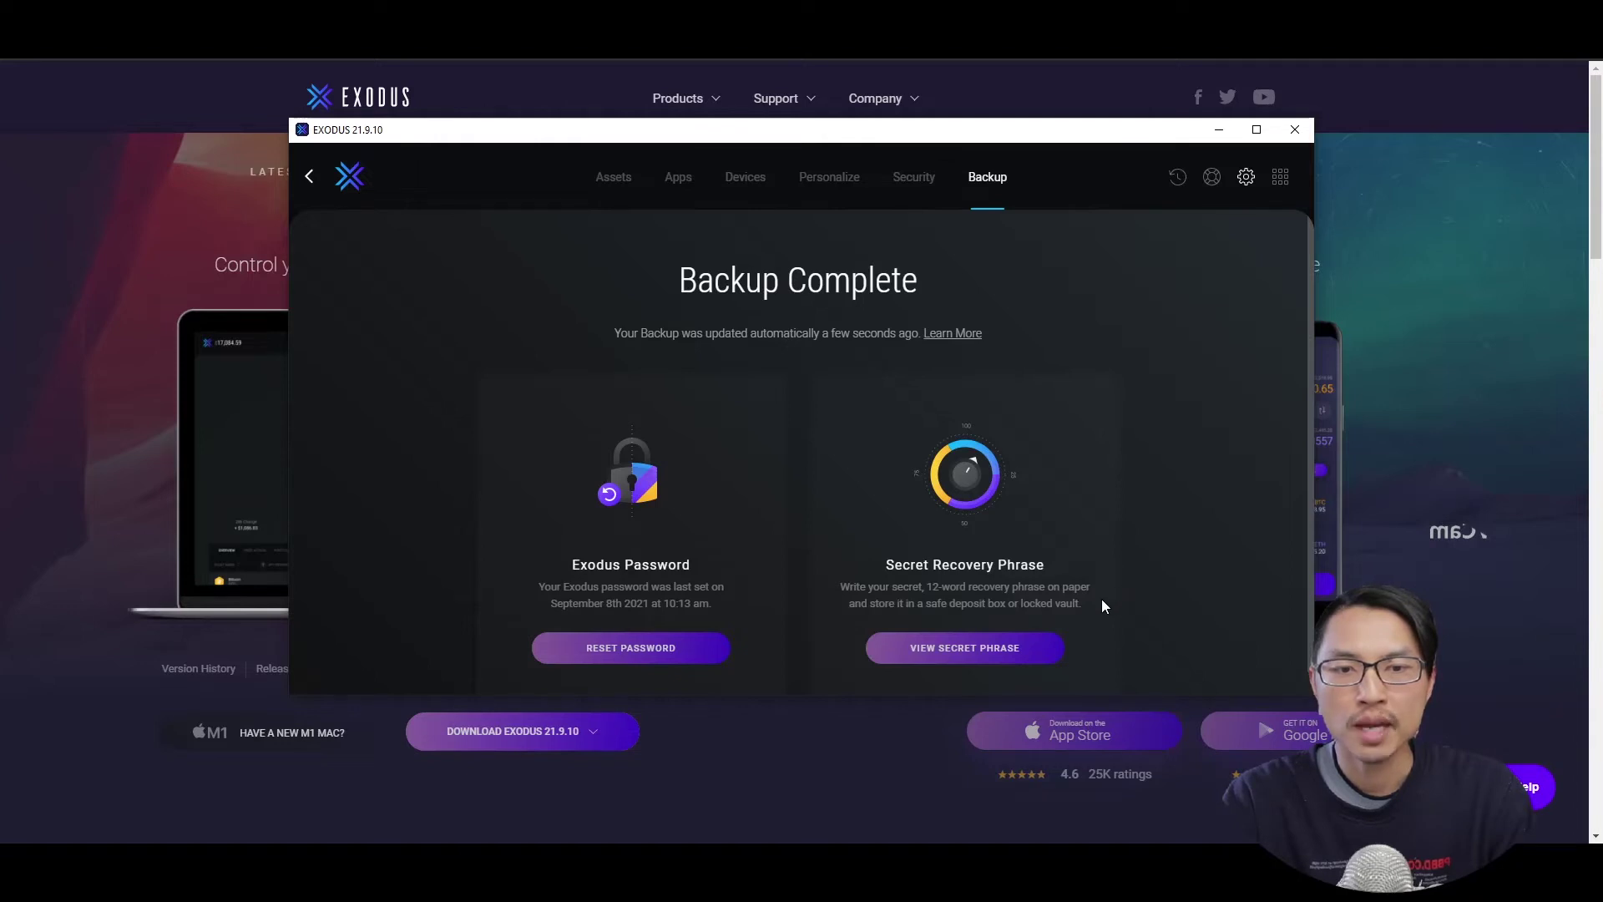
click(981, 647)
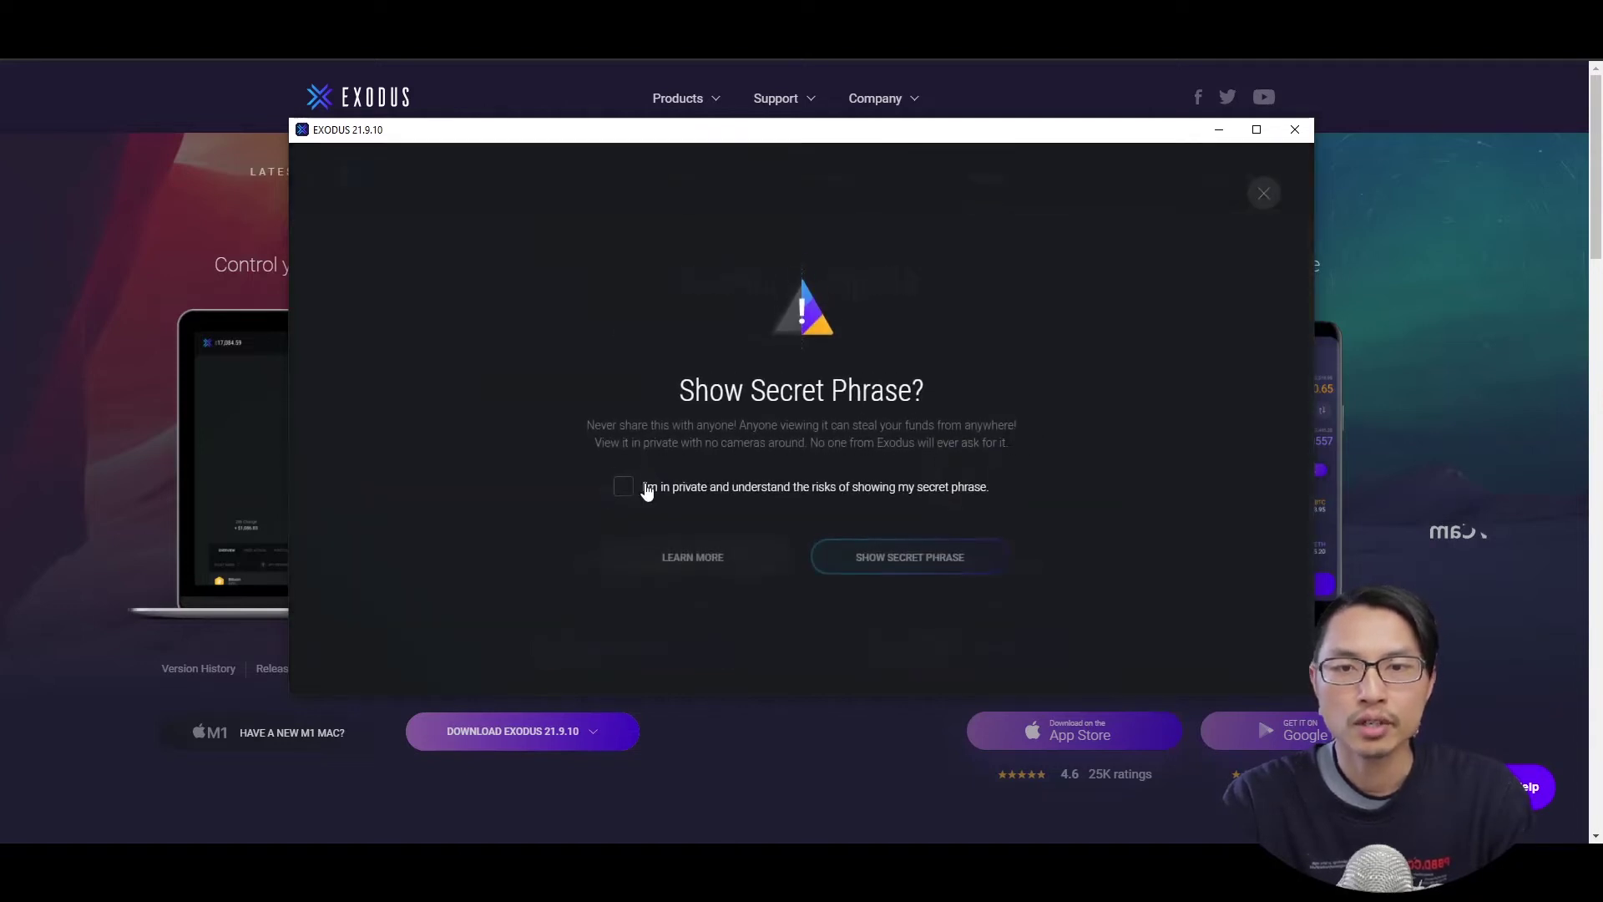
click(645, 491)
click(909, 557)
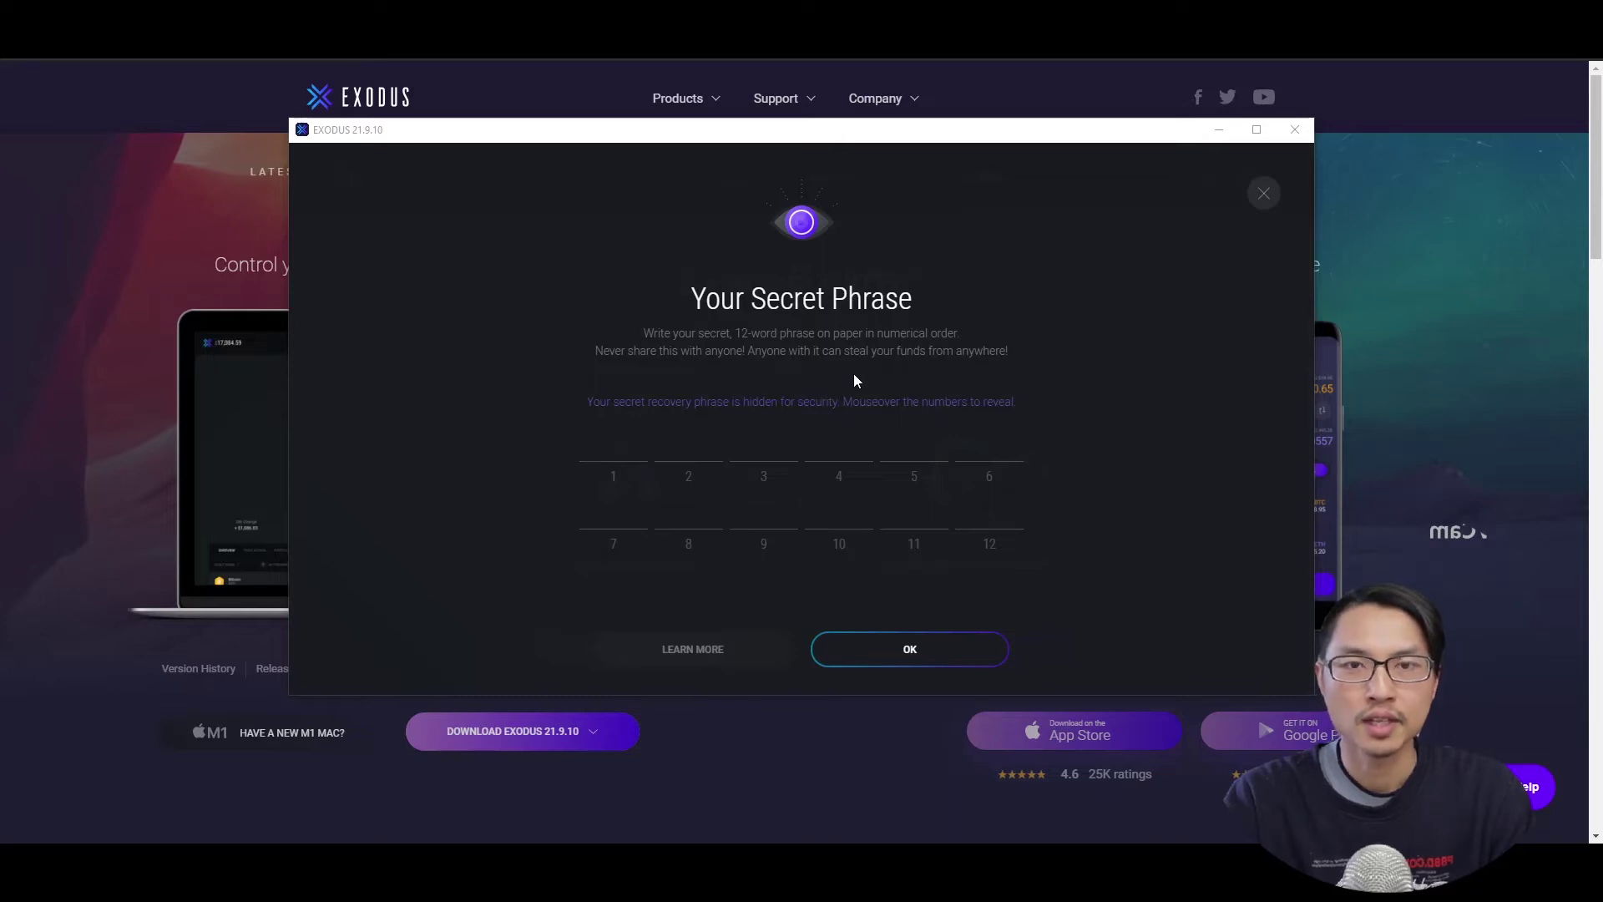
click(1263, 194)
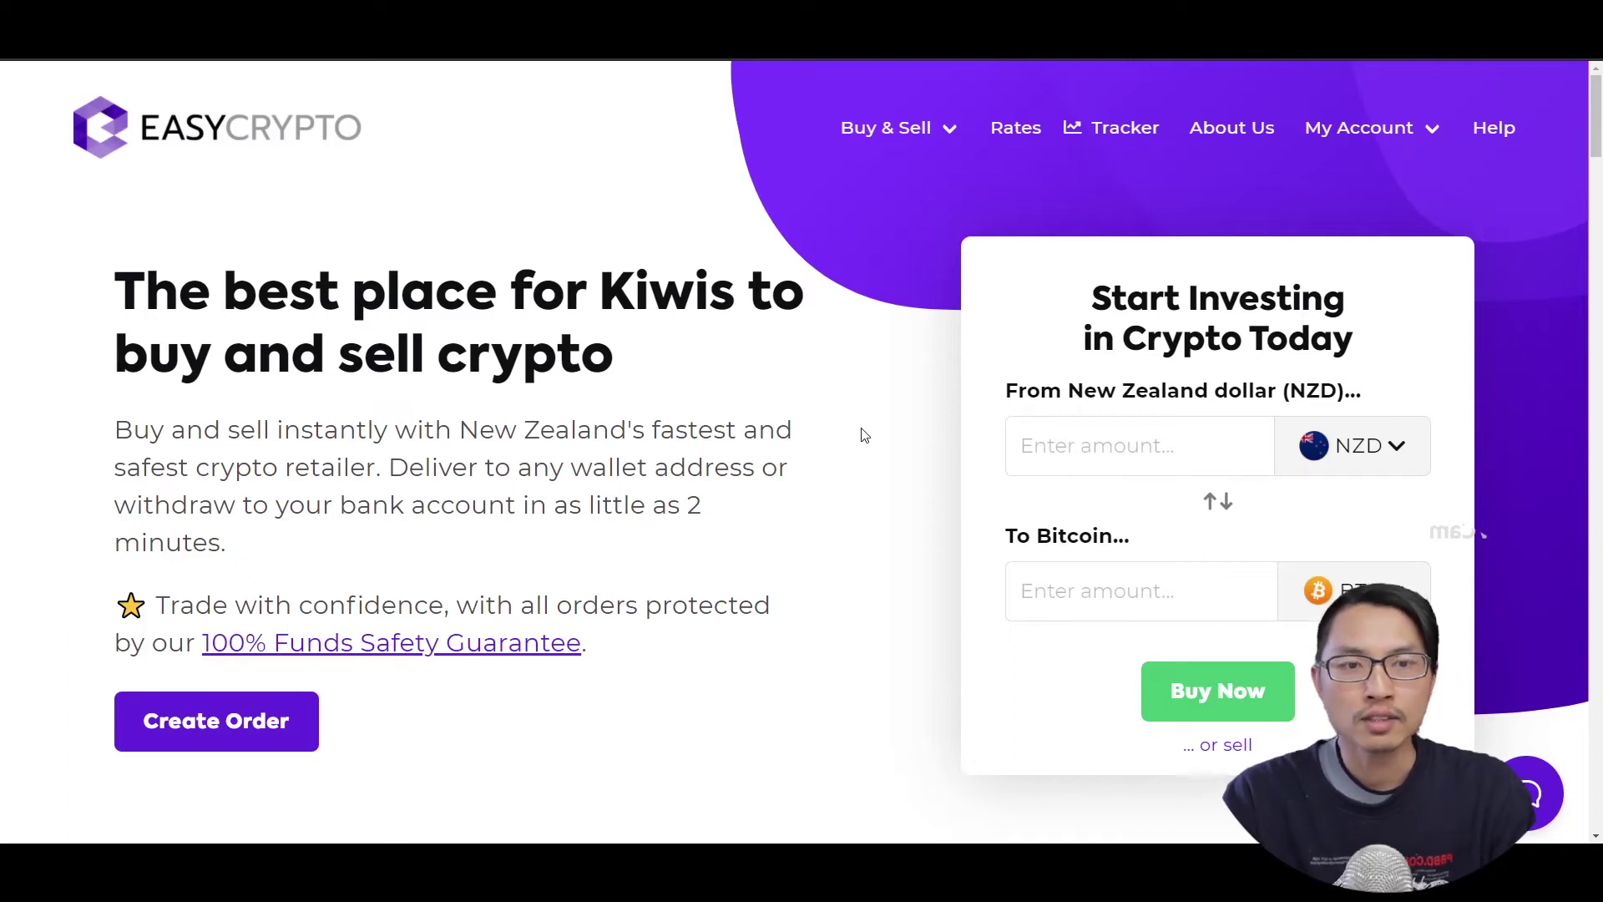
Step: Bring up the Buy & Sell menu in EasyCrypto's top navigation
mouse_move(889, 149)
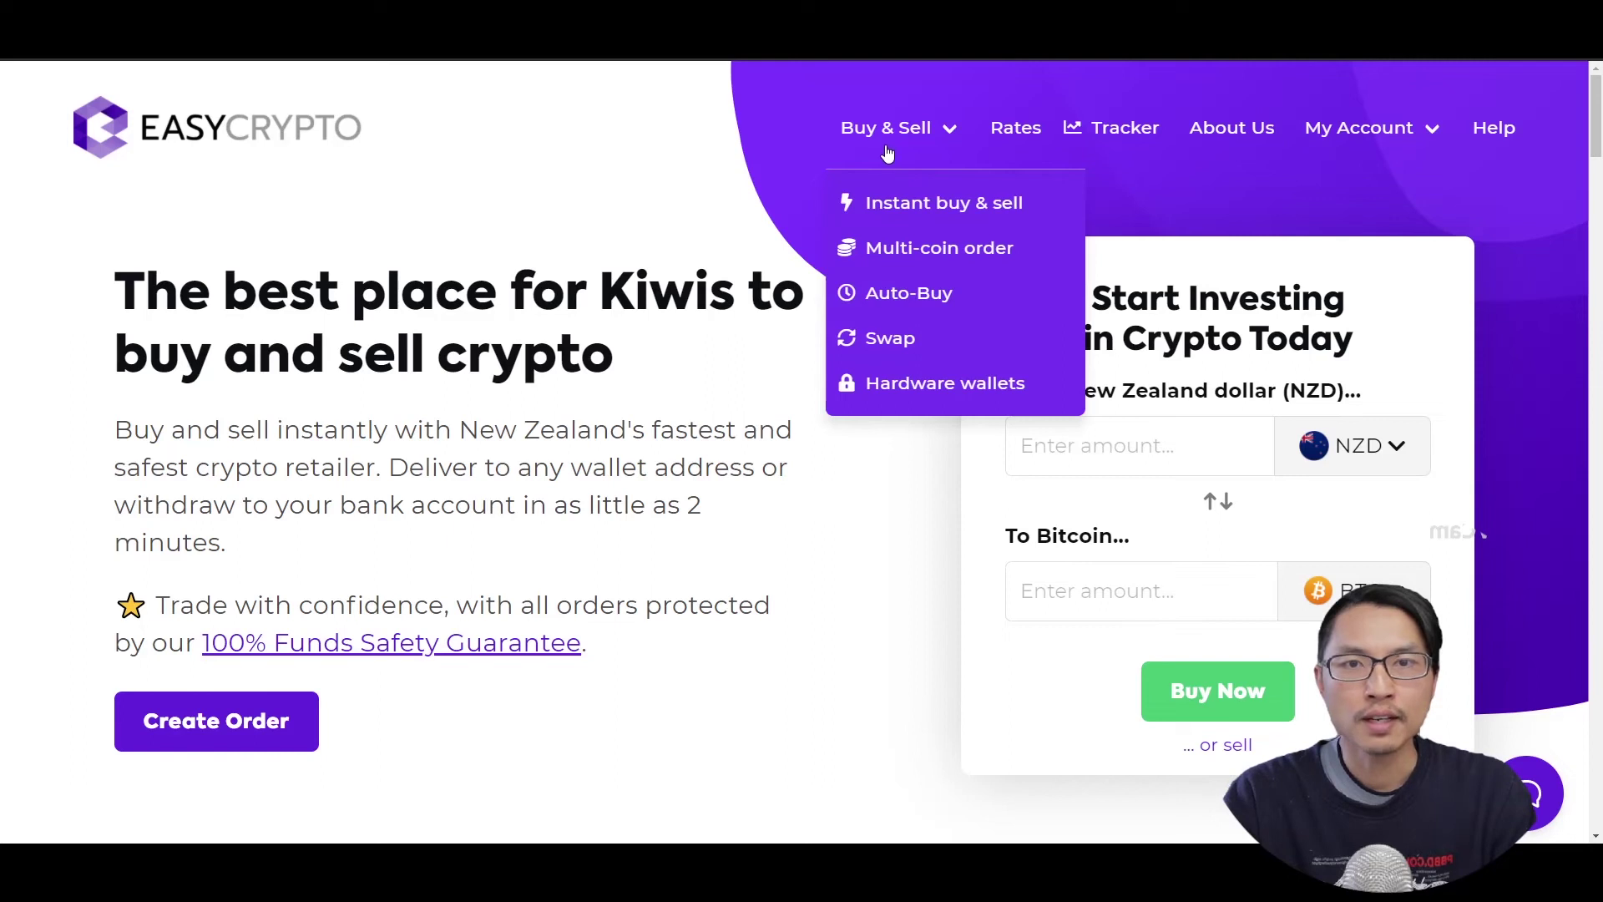
Step: Set up an instant buy of 100 NZD of Bitcoin (about 0.00146895 BTC), check rate info, and place the order
click(873, 214)
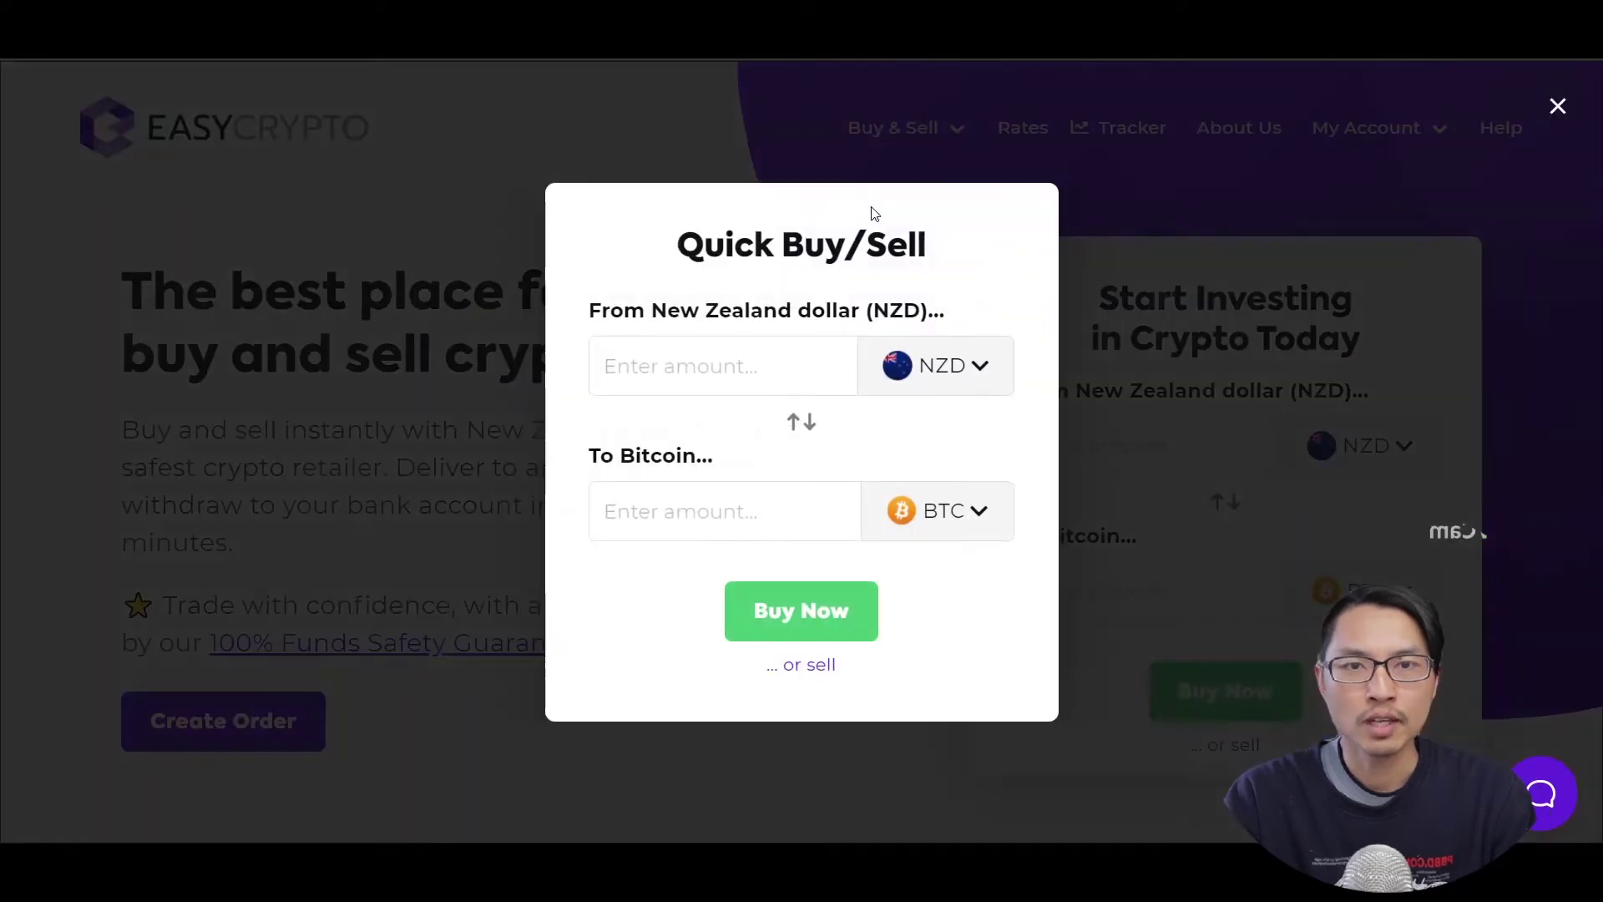
click(777, 366)
text(100)
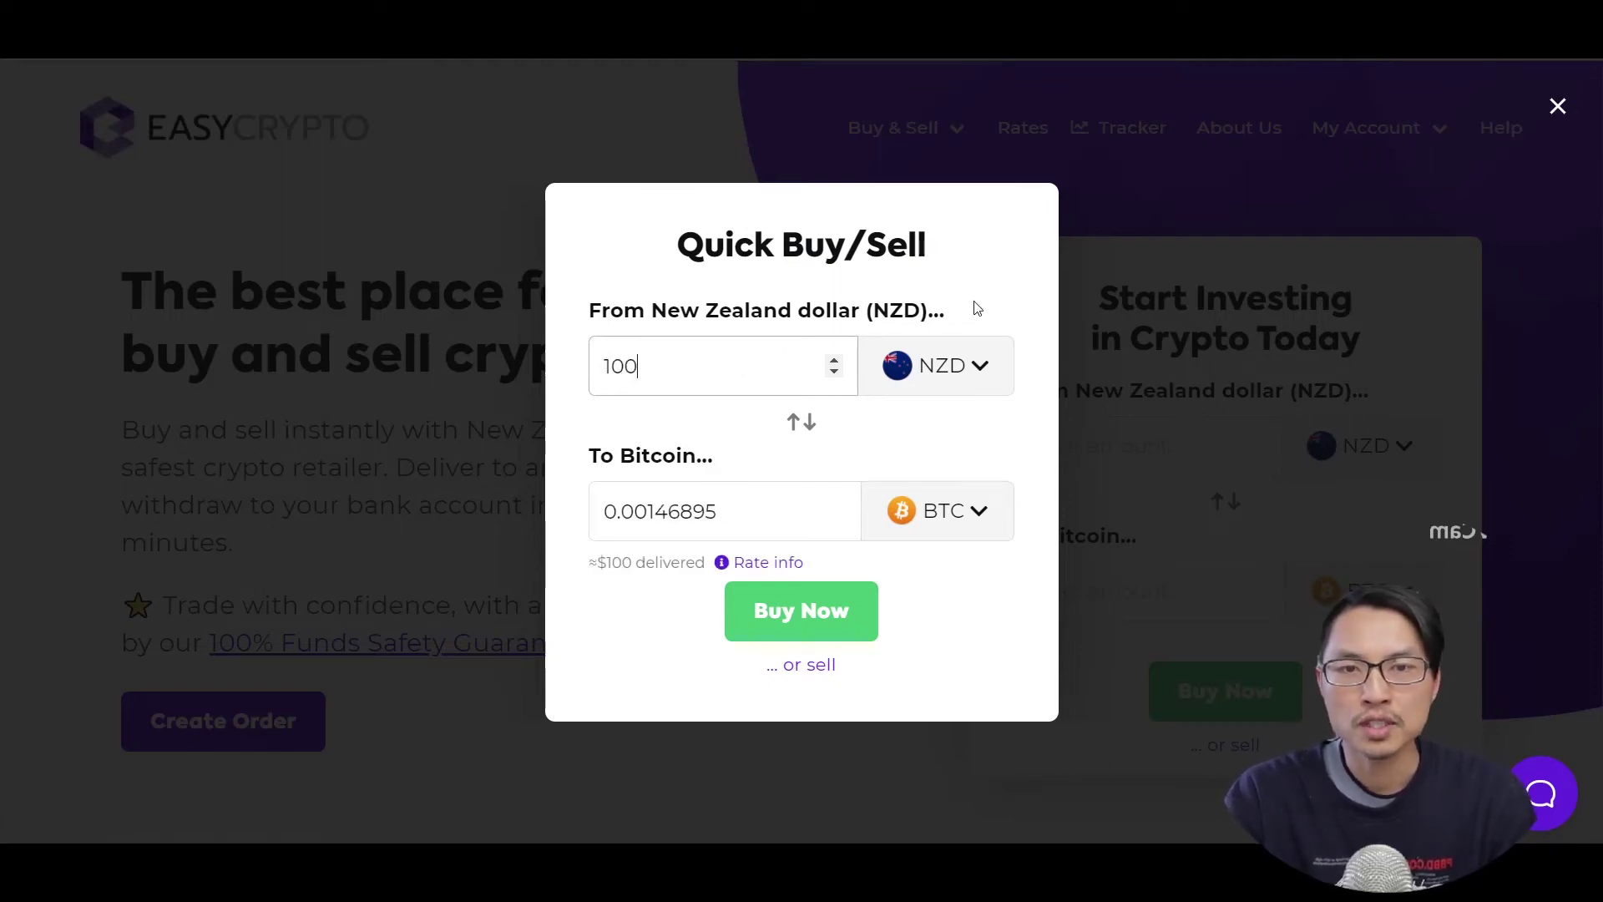
click(985, 521)
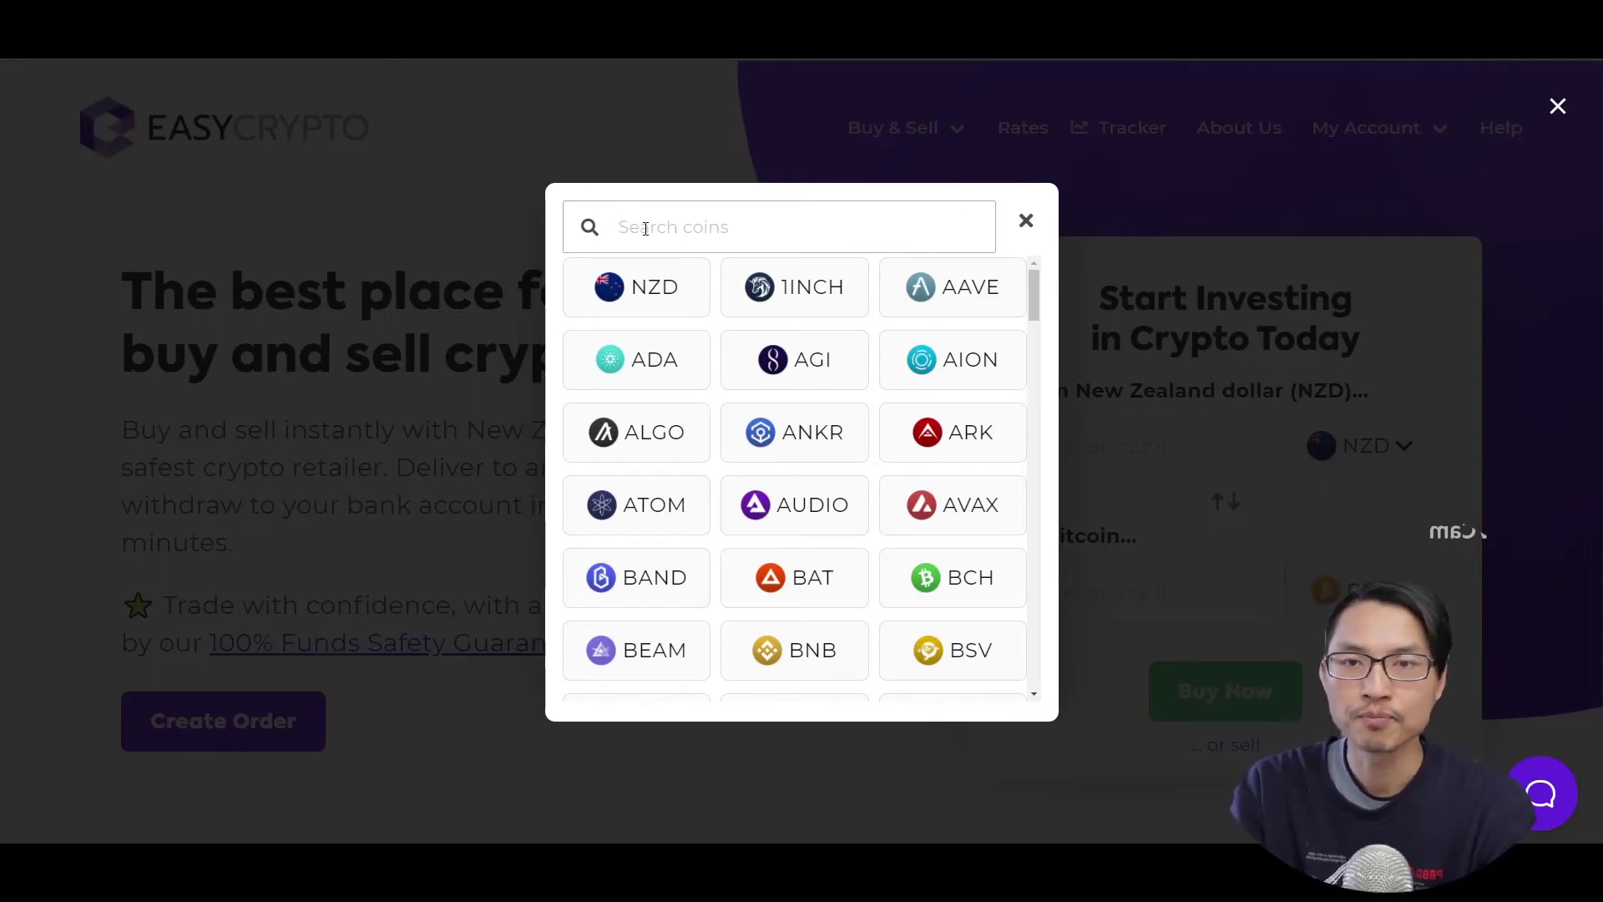
text(bit)
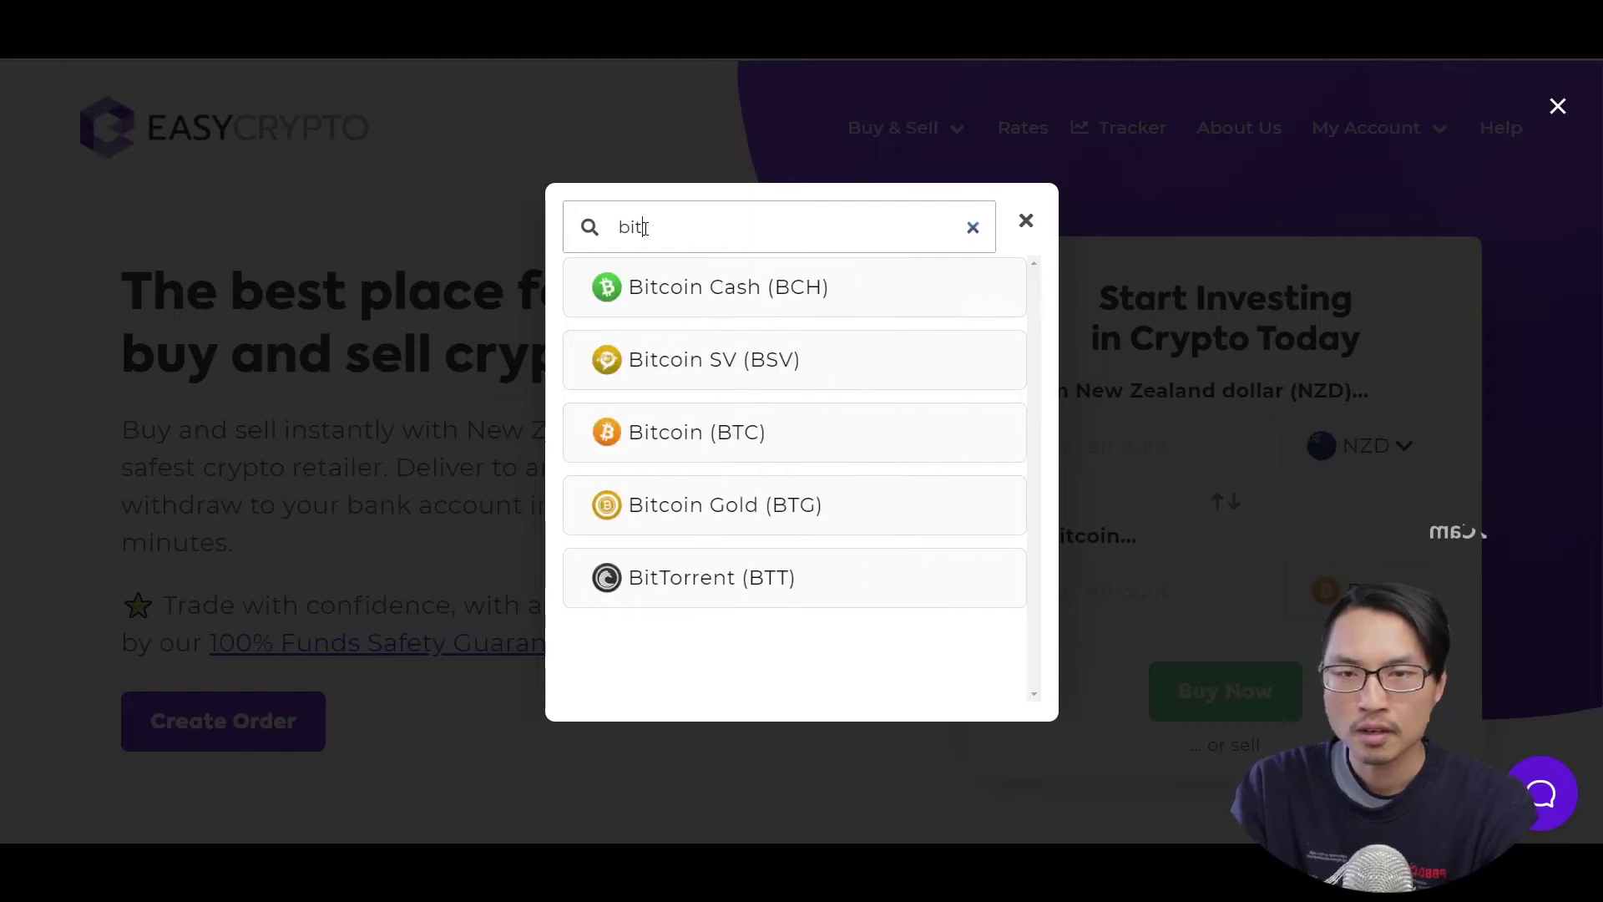
click(740, 430)
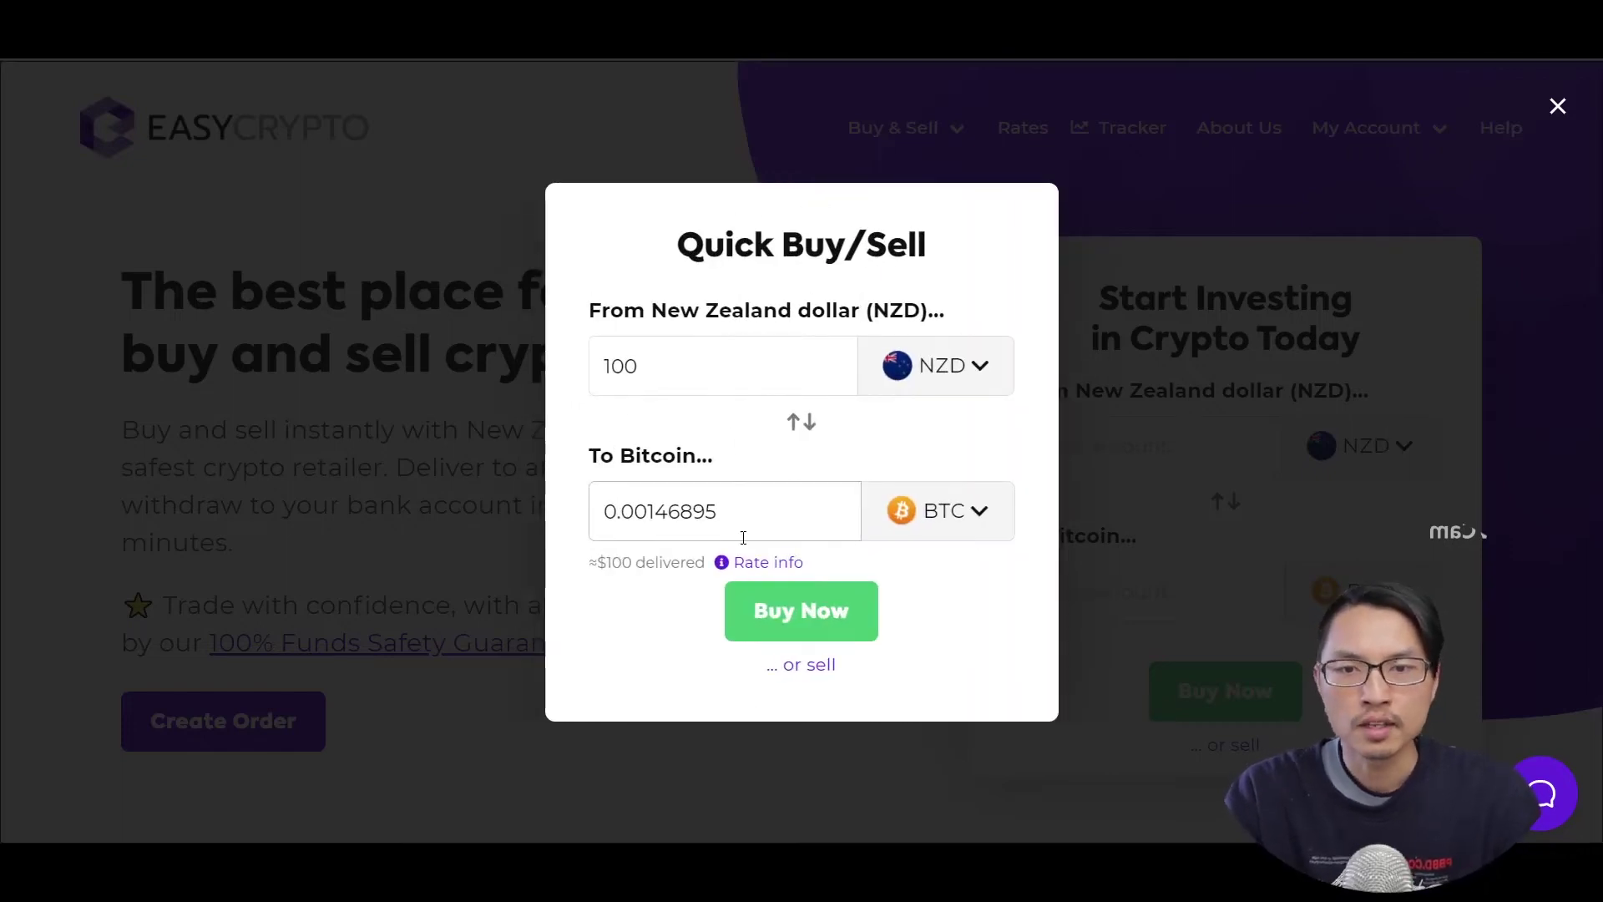
mouse_move(723, 568)
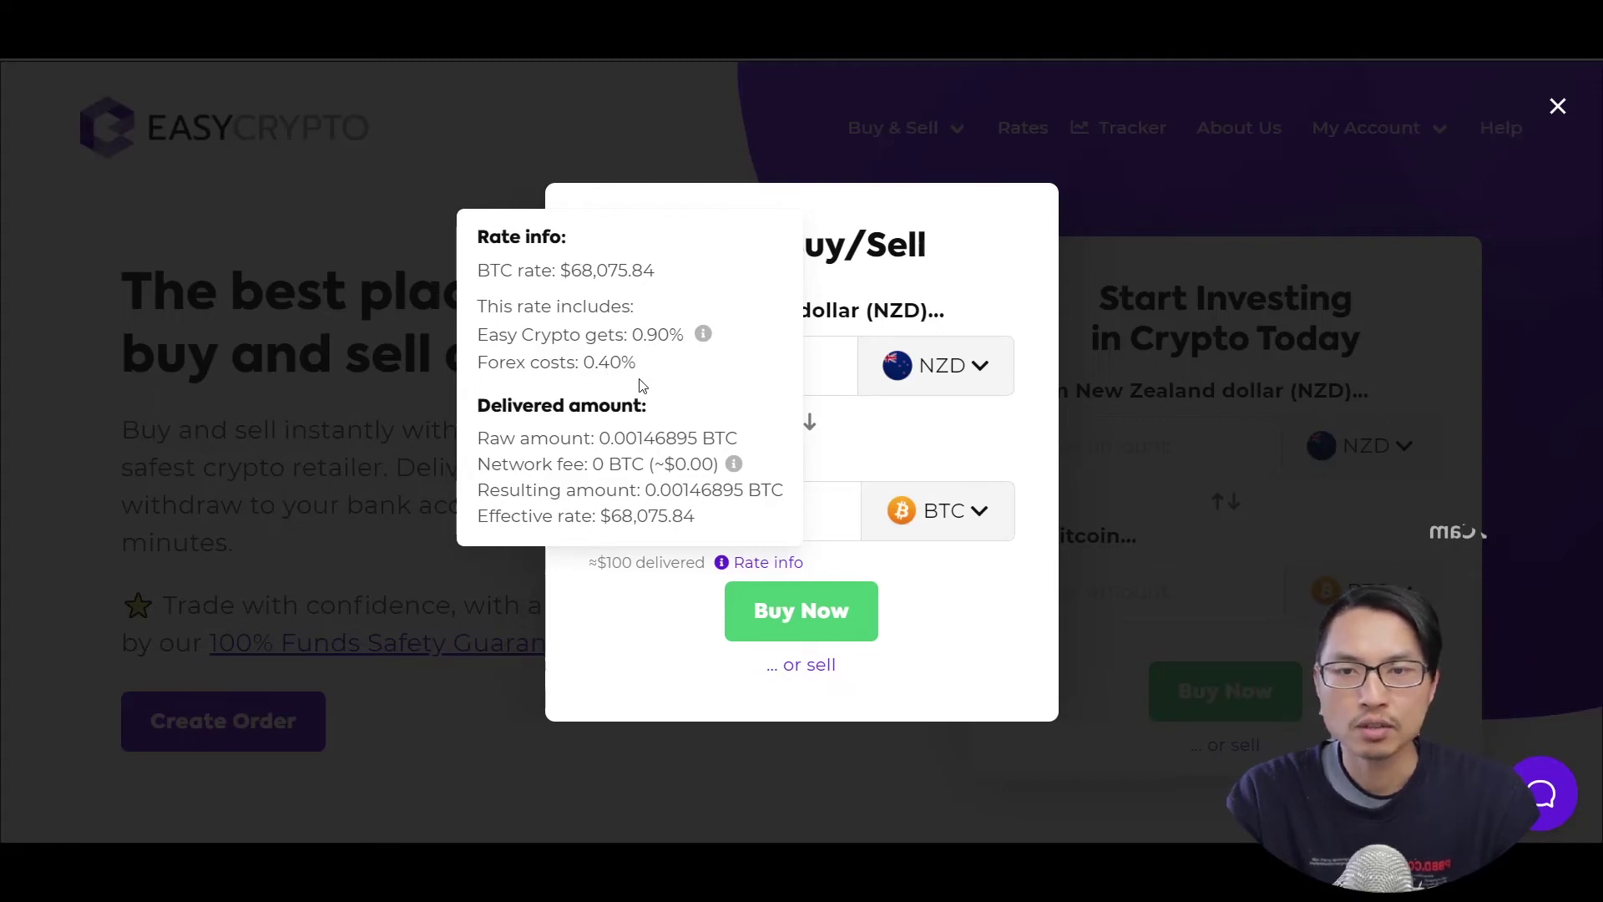
click(822, 615)
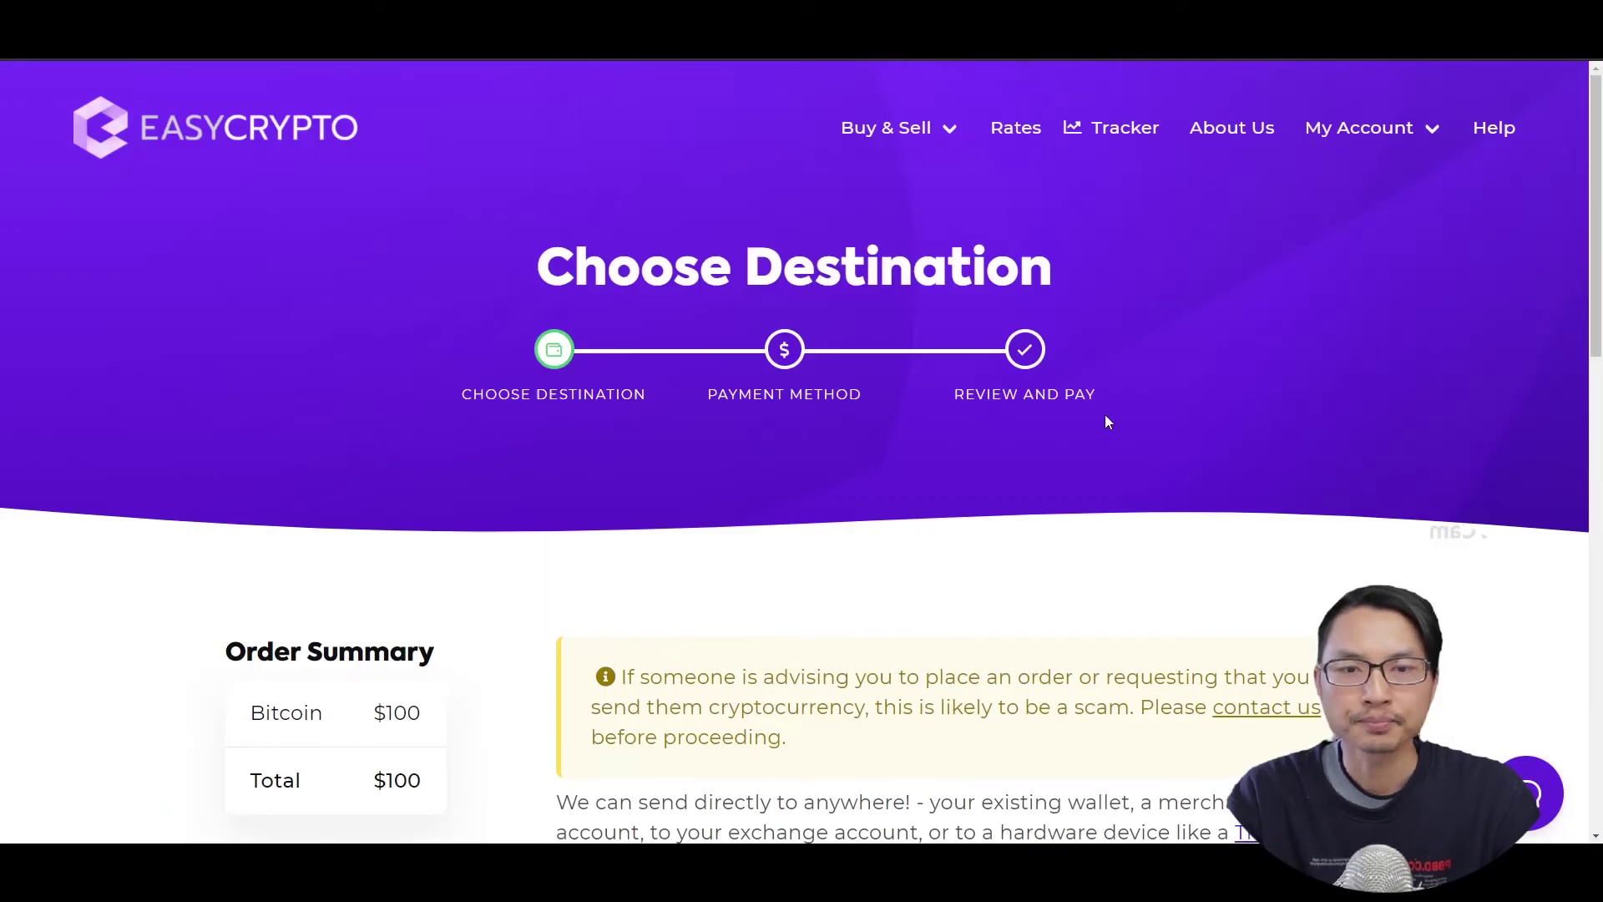
Step: Reach the order's delivery address field, then open the Bitcoin wallet in Exodus
scroll(899, 336, down, 10)
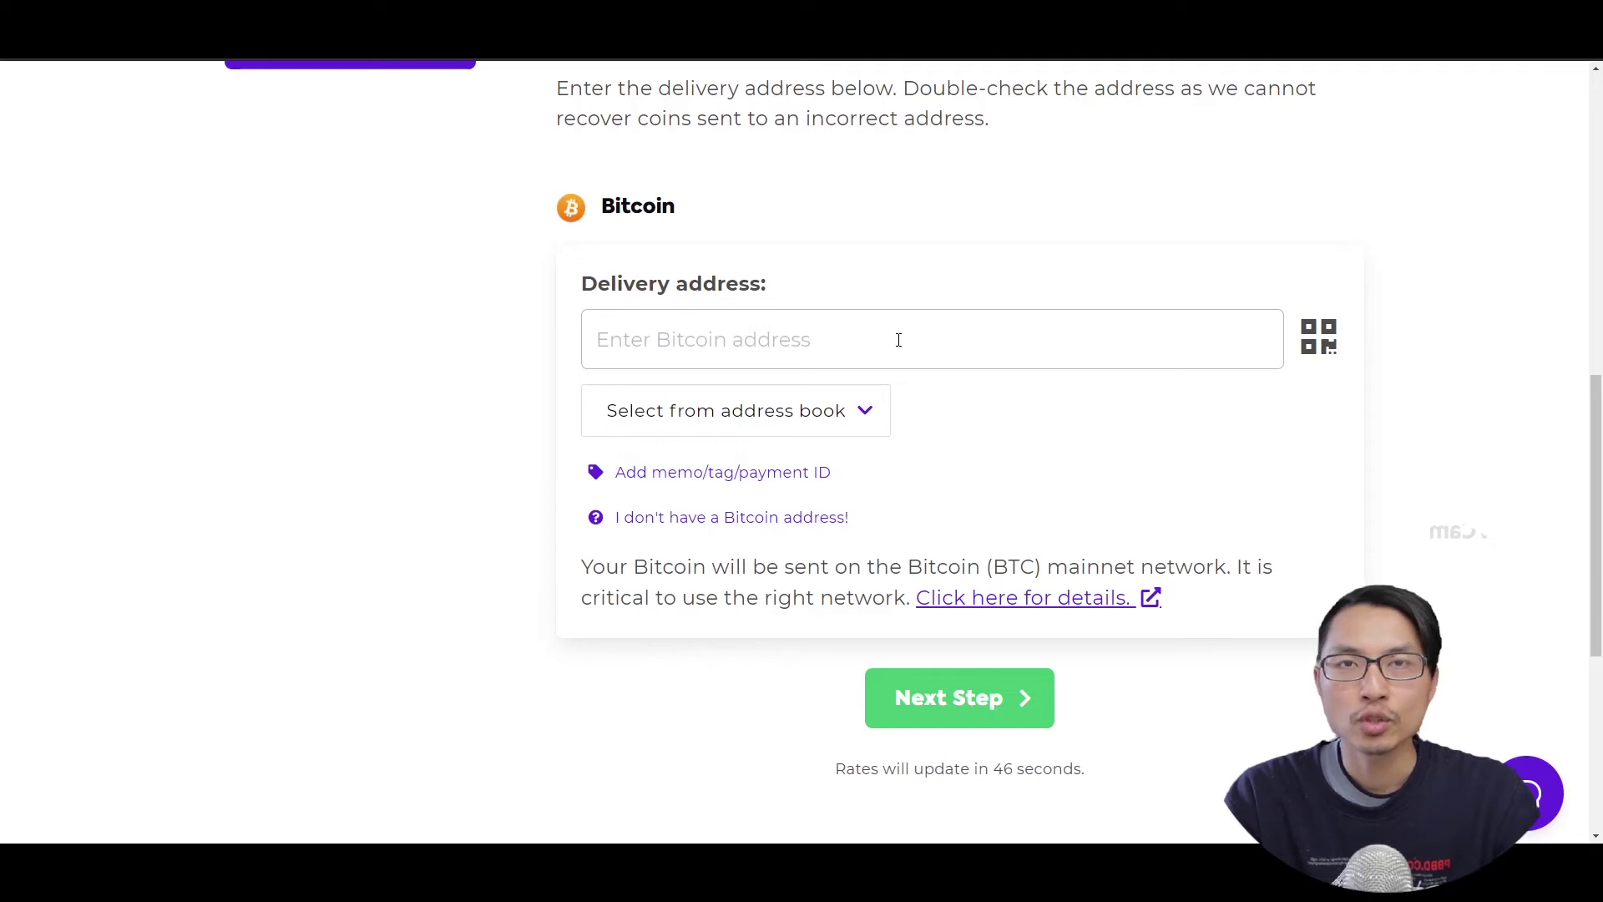
key(alt+Tab)
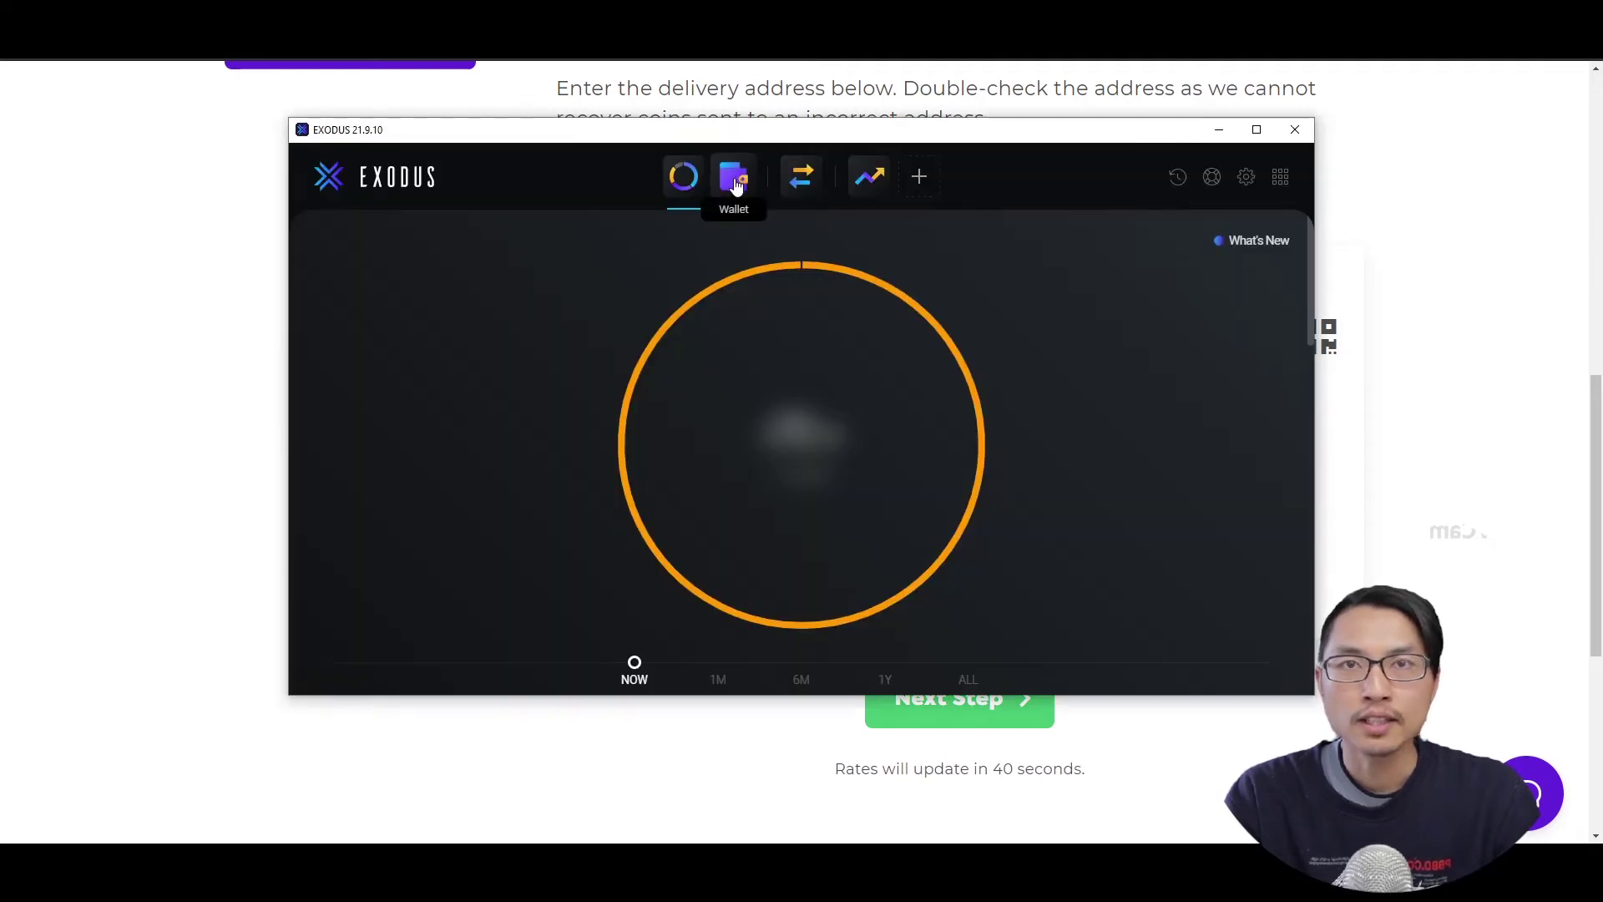
click(735, 185)
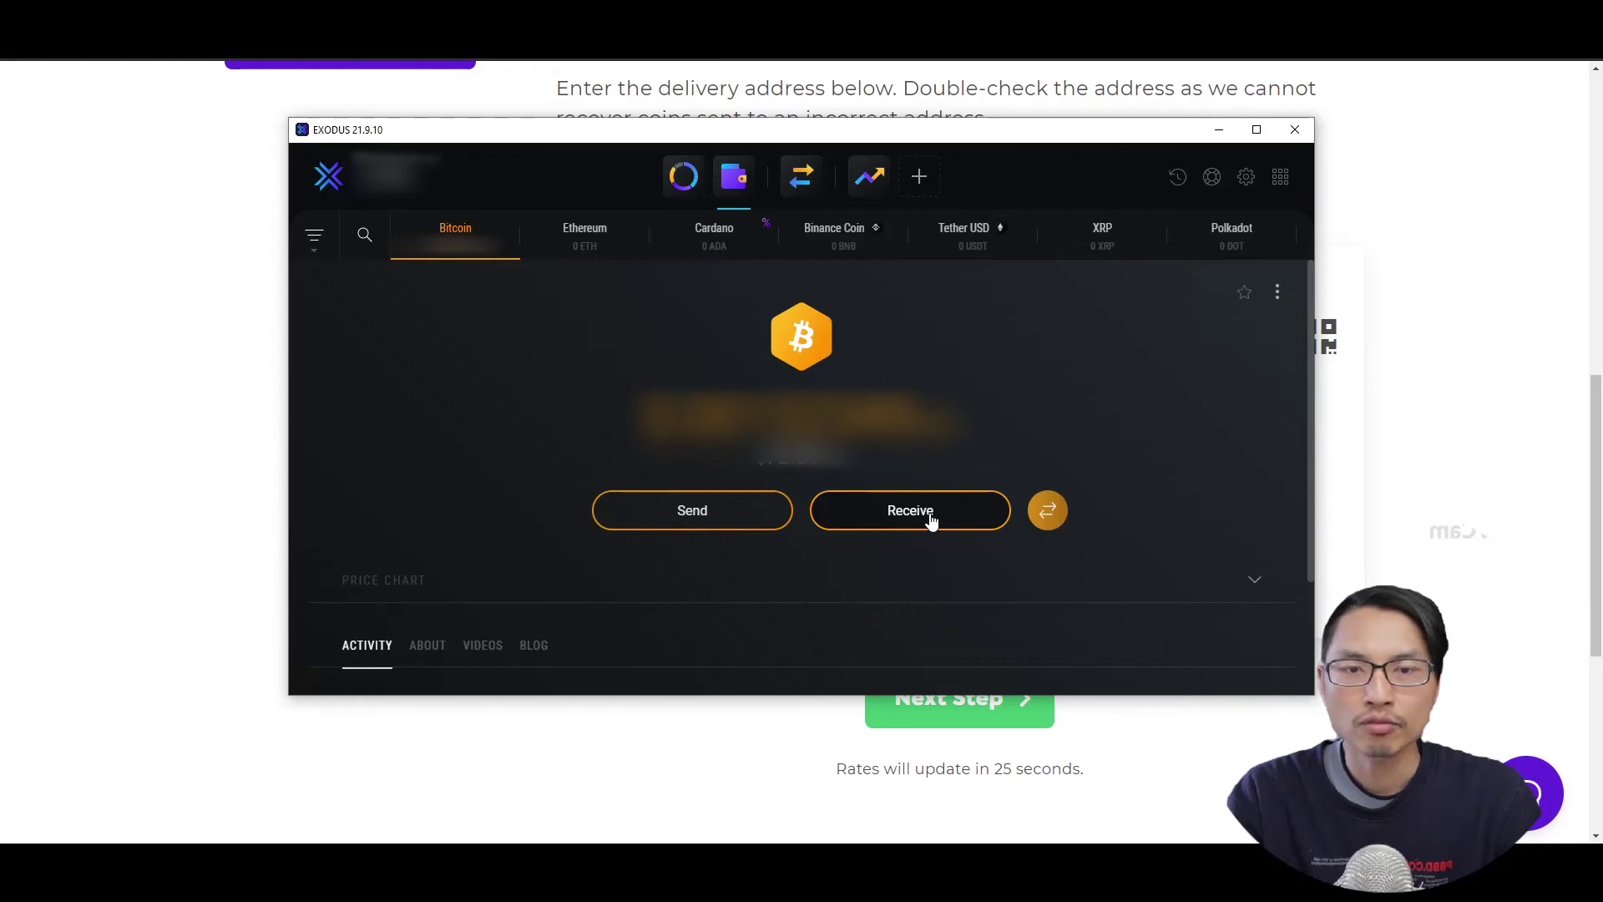
Step: Copy the Exodus Bitcoin receive address and return to the EasyCrypto delivery form
click(933, 521)
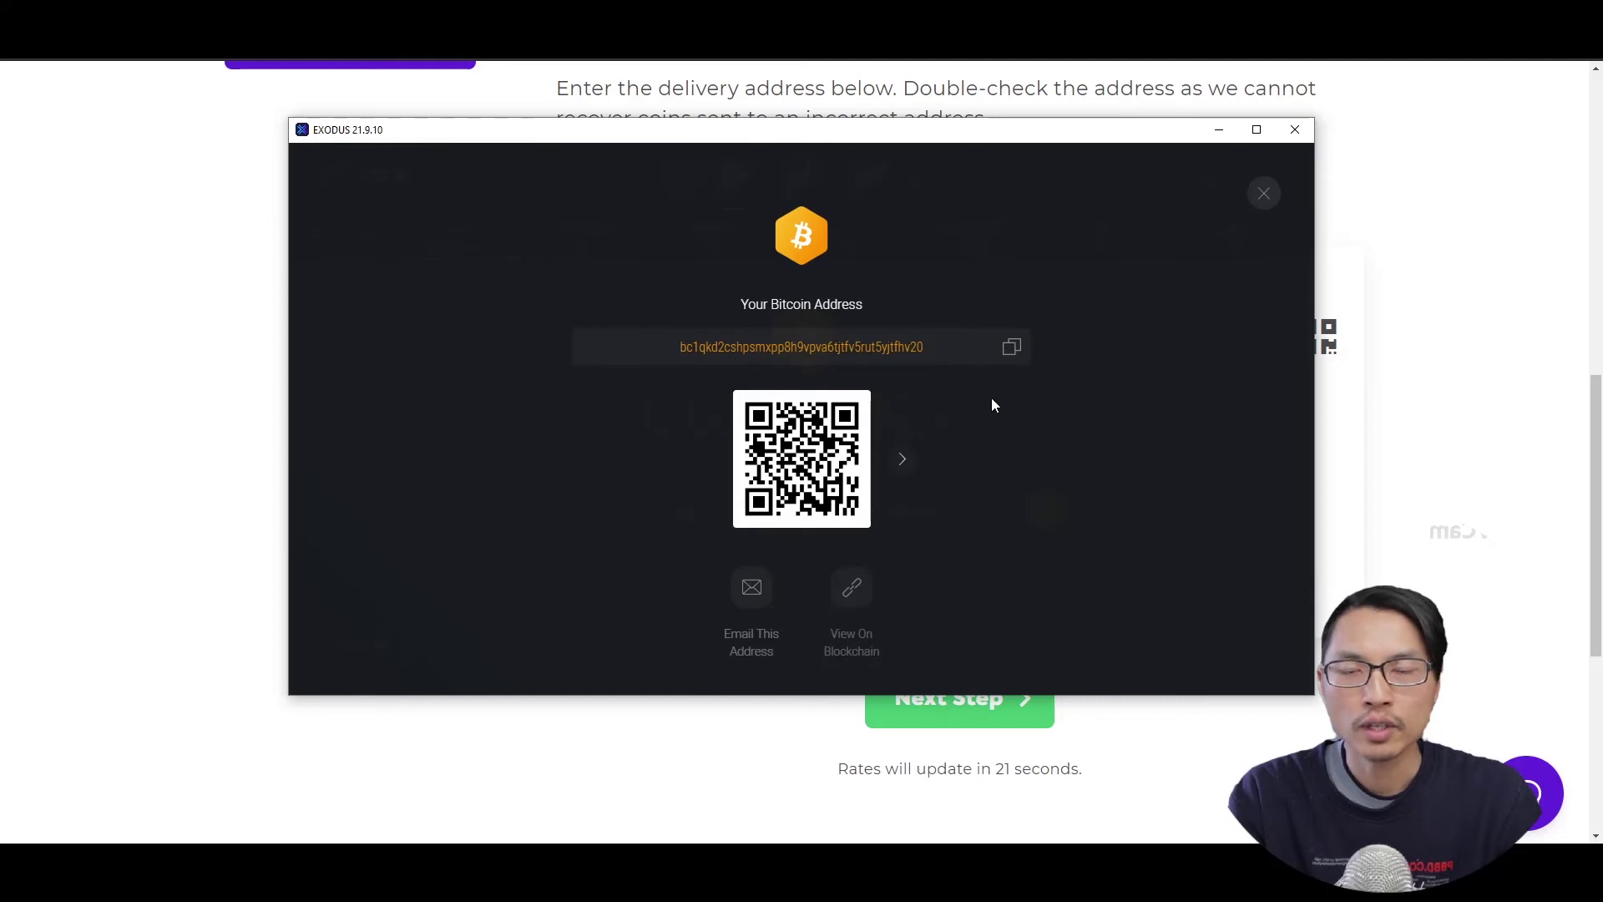
click(1012, 353)
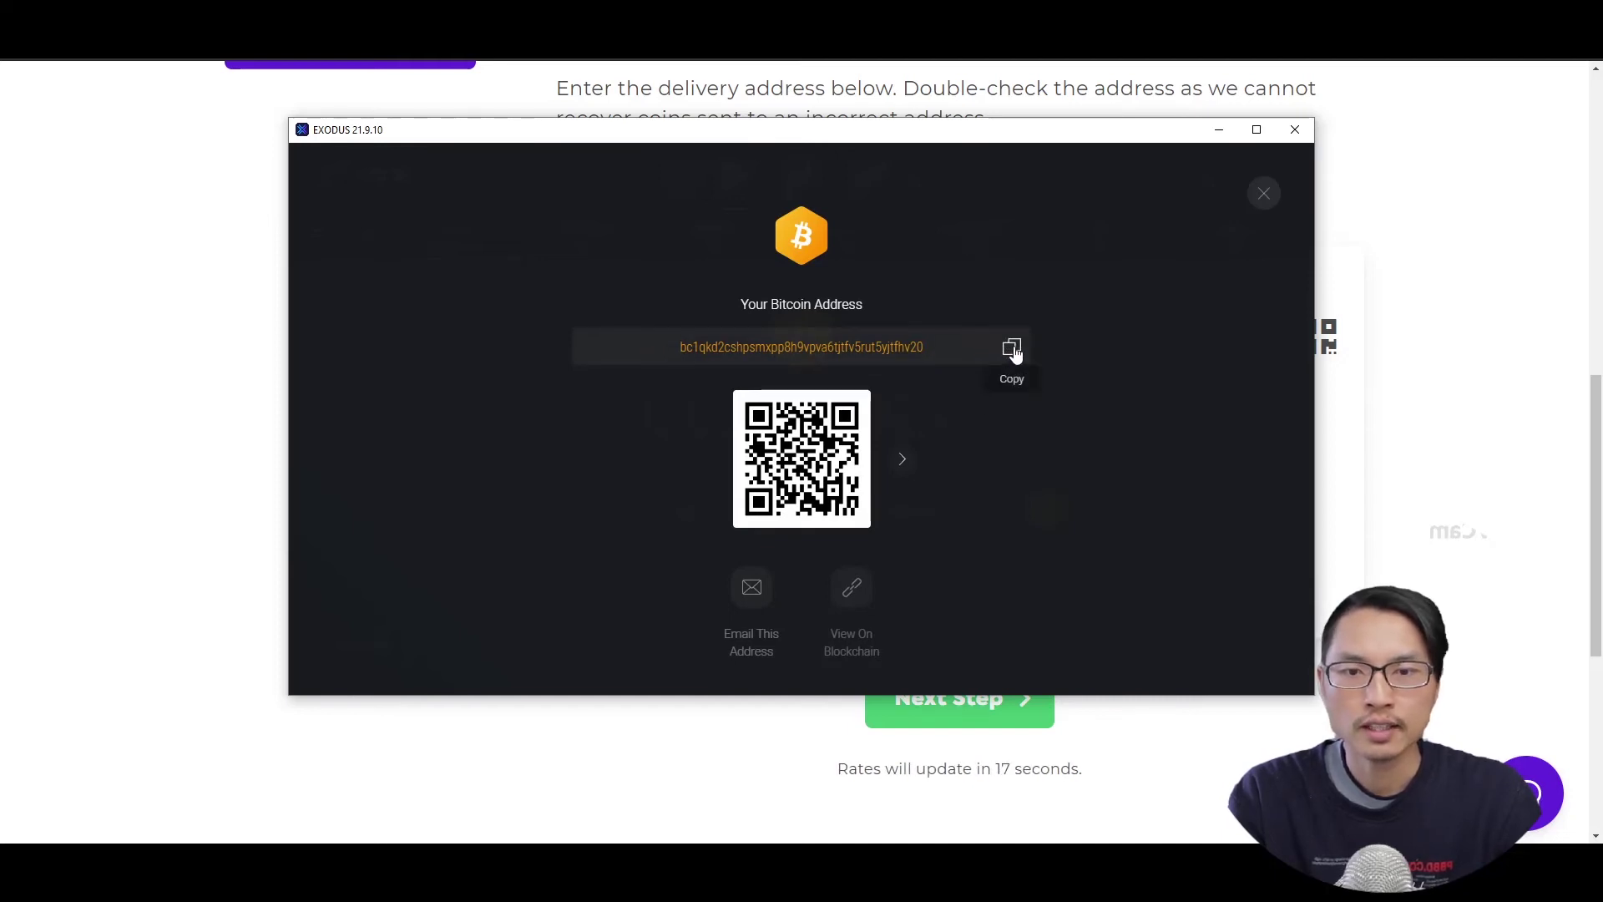
click(1013, 351)
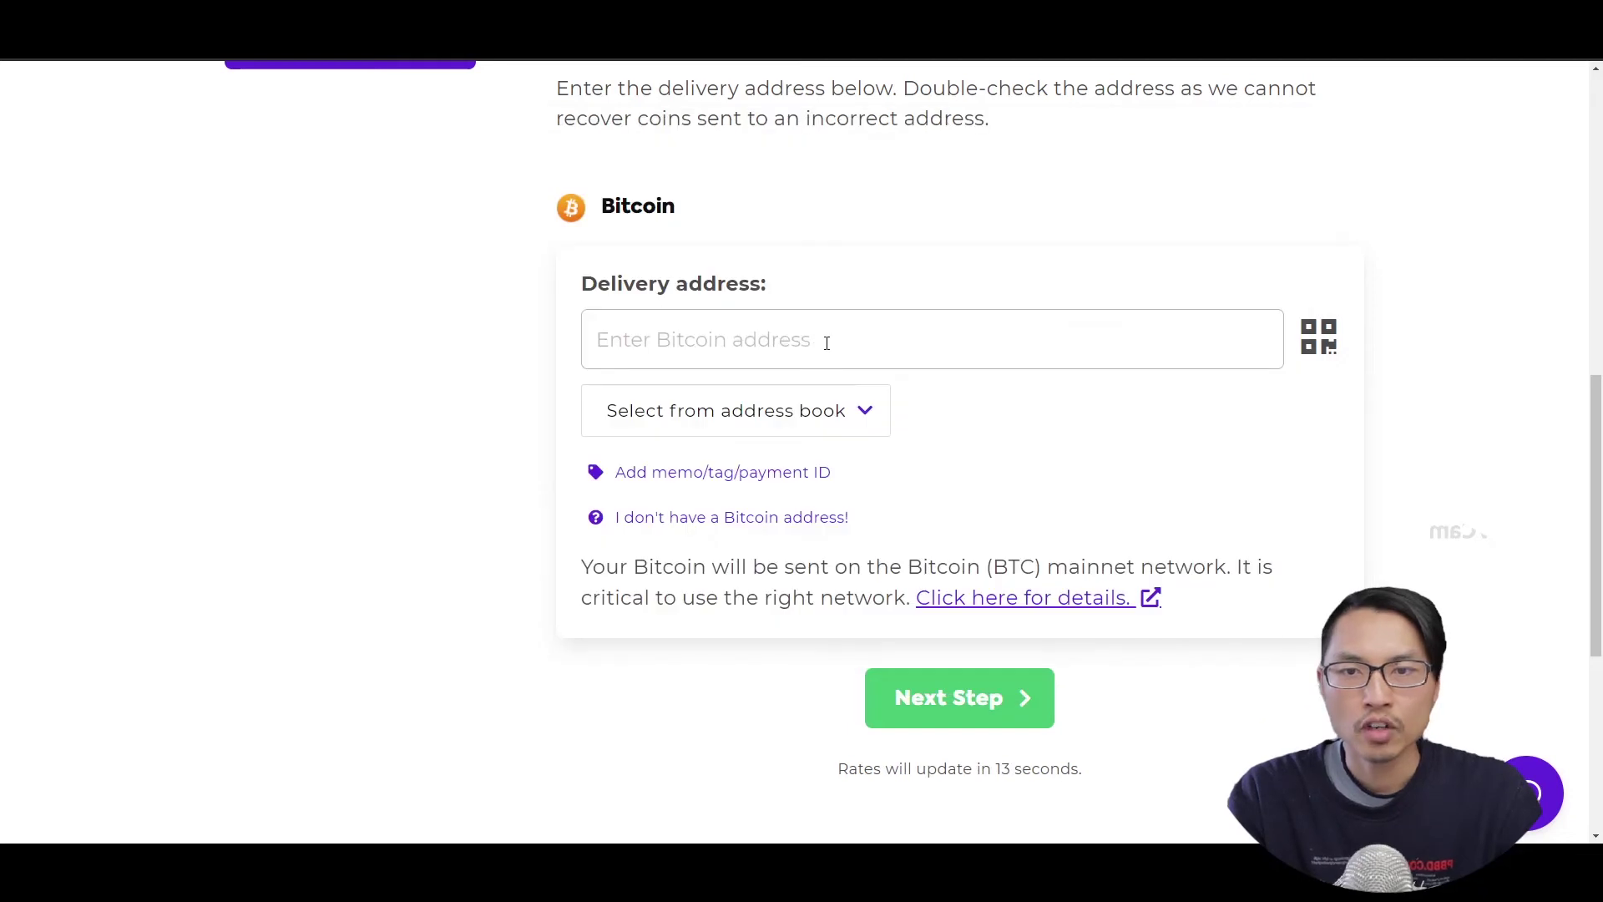
Step: Paste the Exodus Bitcoin address as the delivery address and choose Account2Account for payment
click(827, 343)
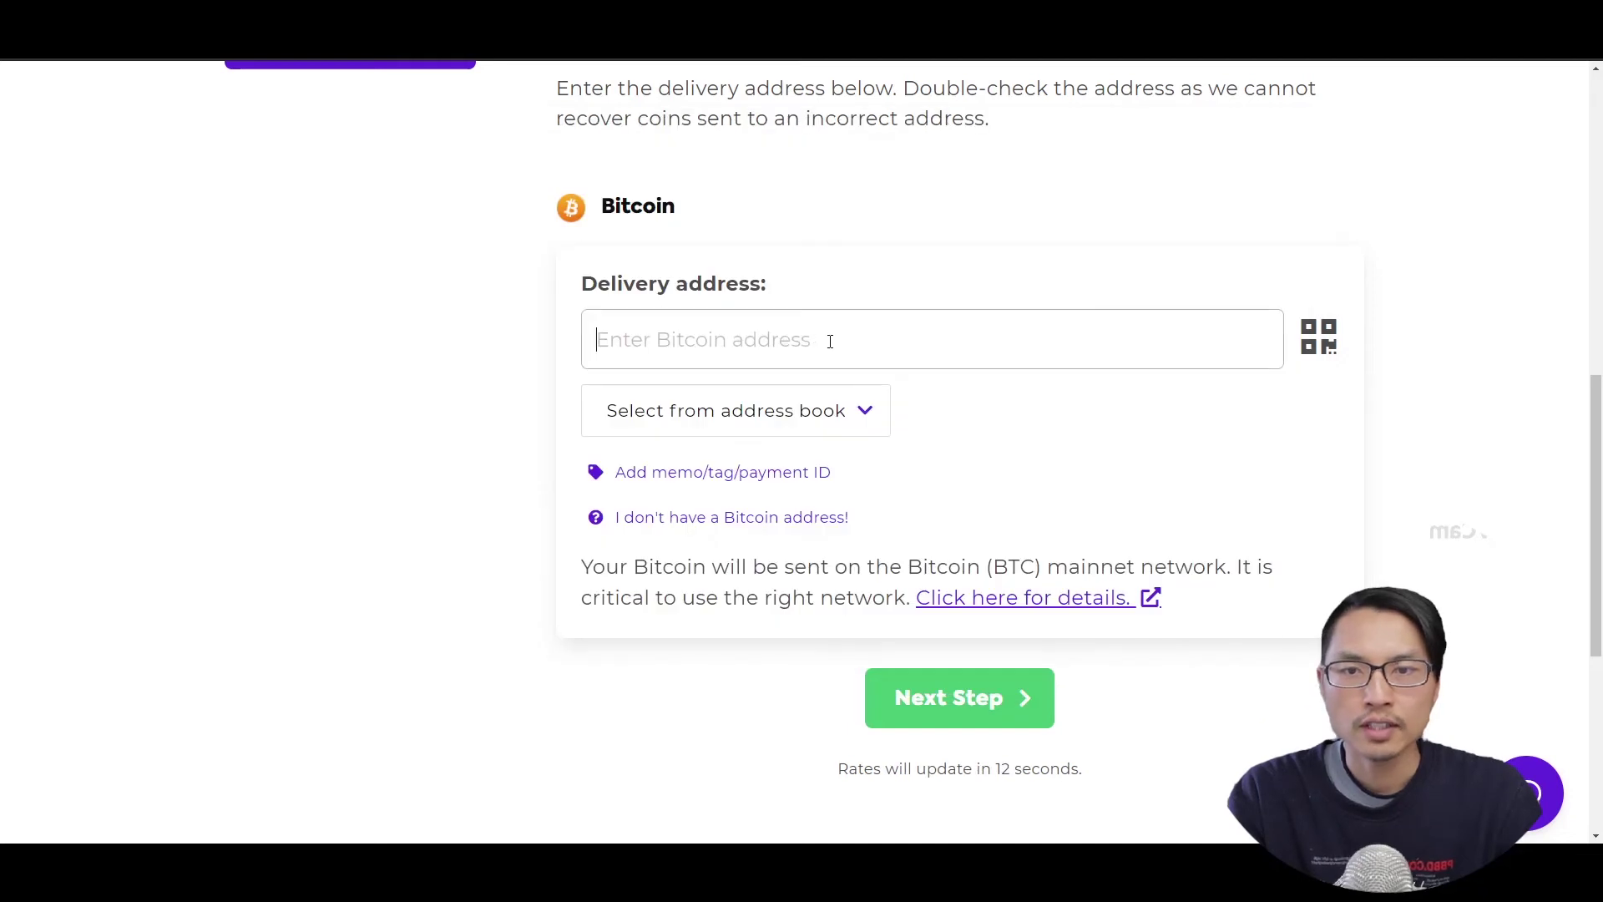
key(ctrl+v)
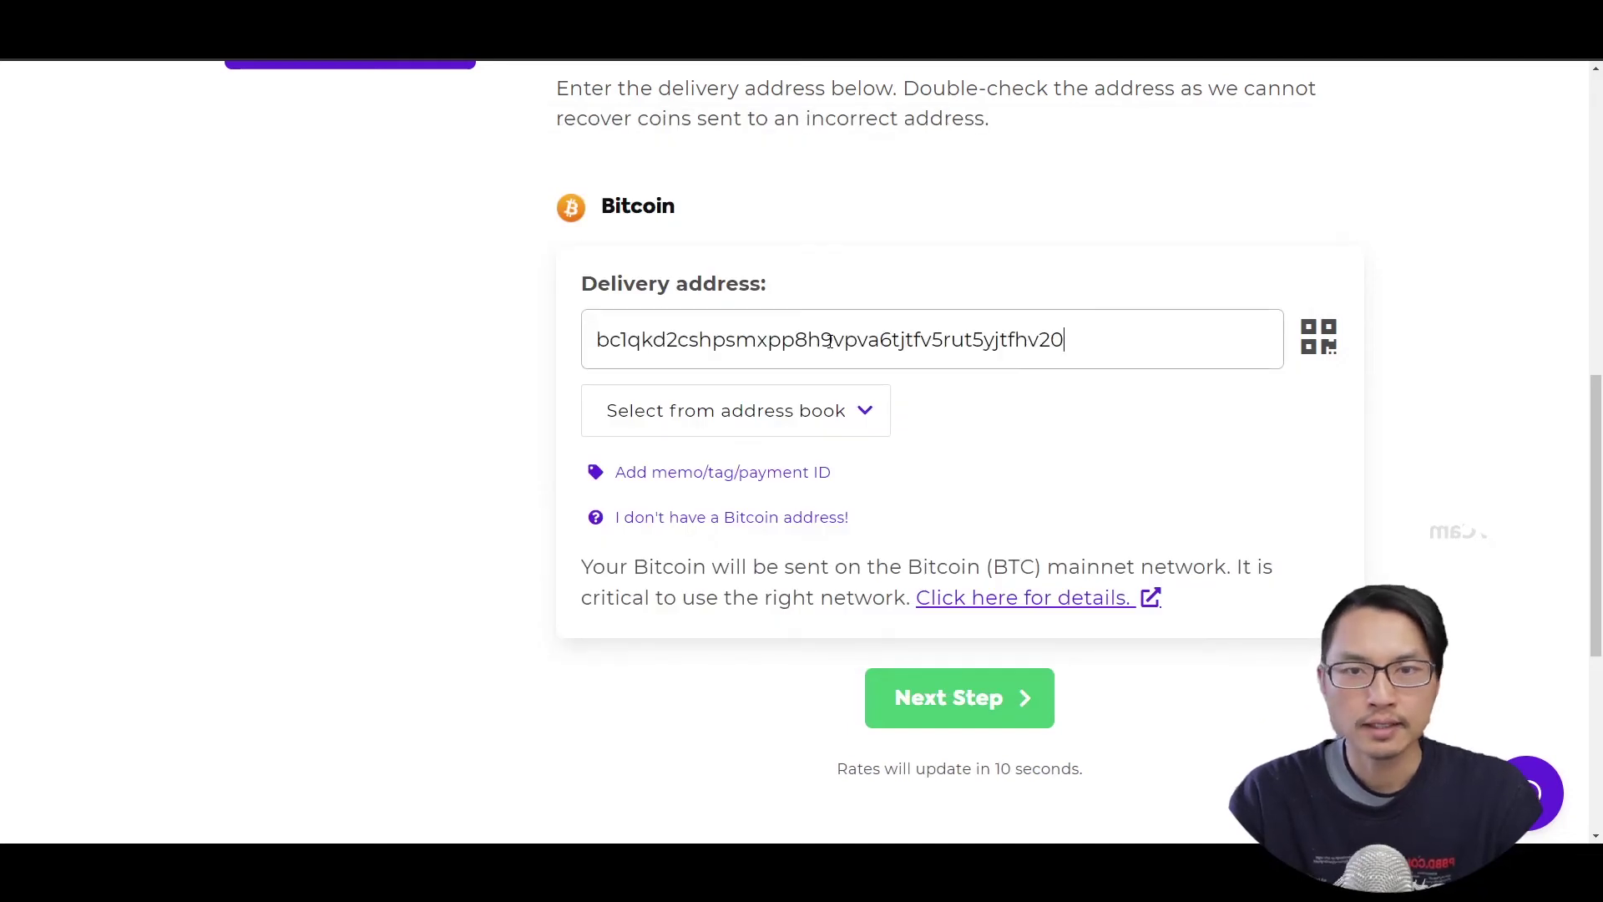
click(922, 702)
scroll(1007, 483, down, 7)
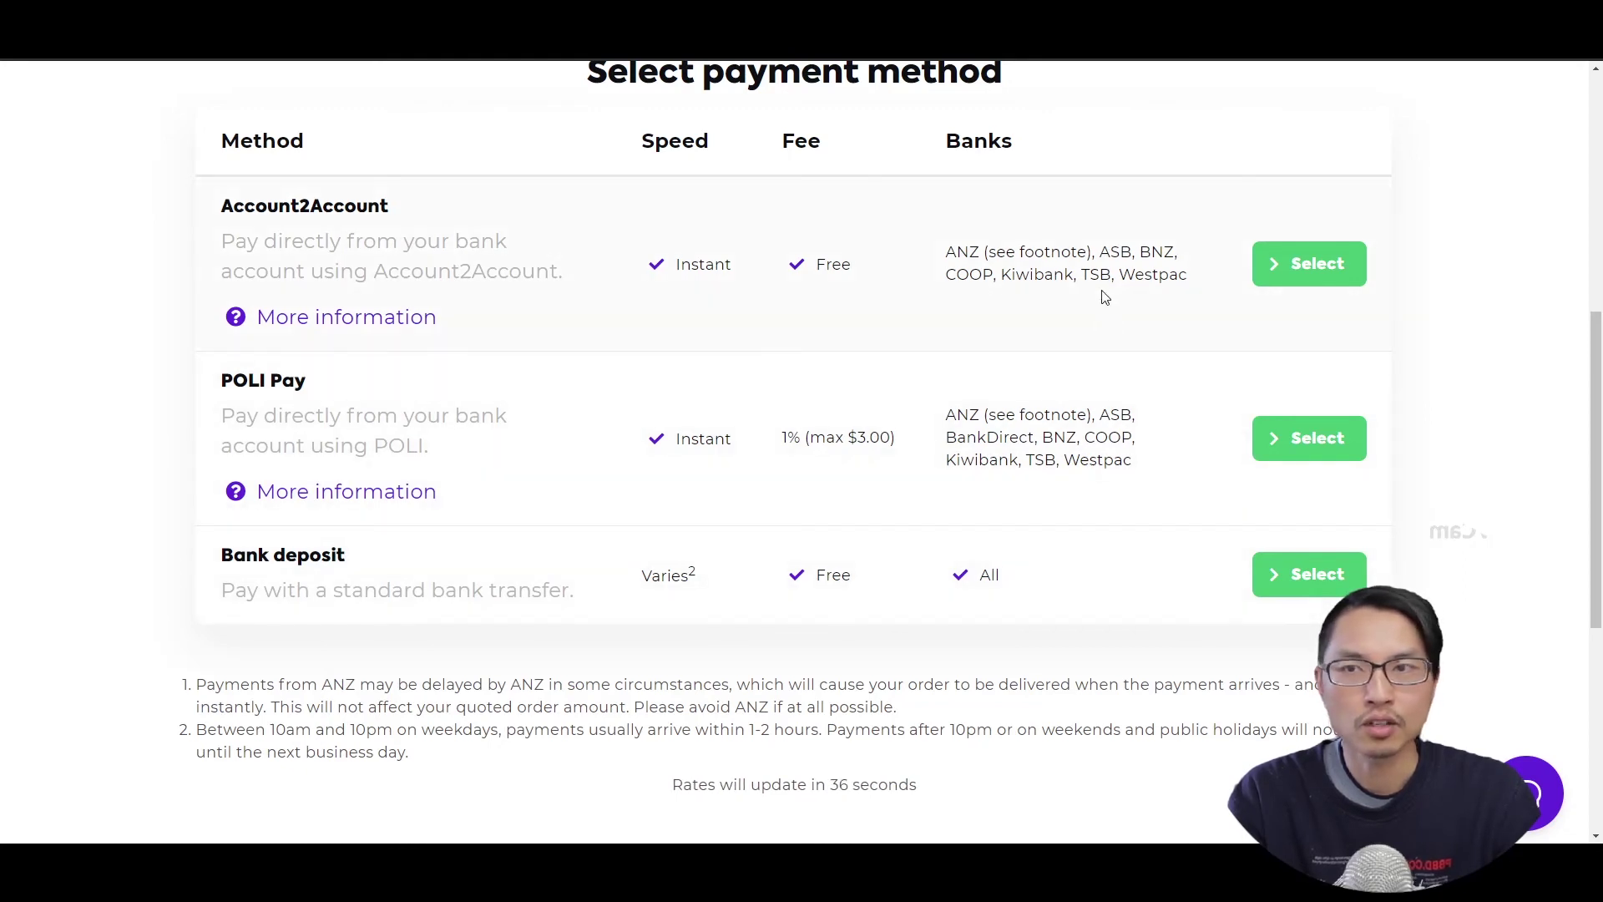
click(1317, 266)
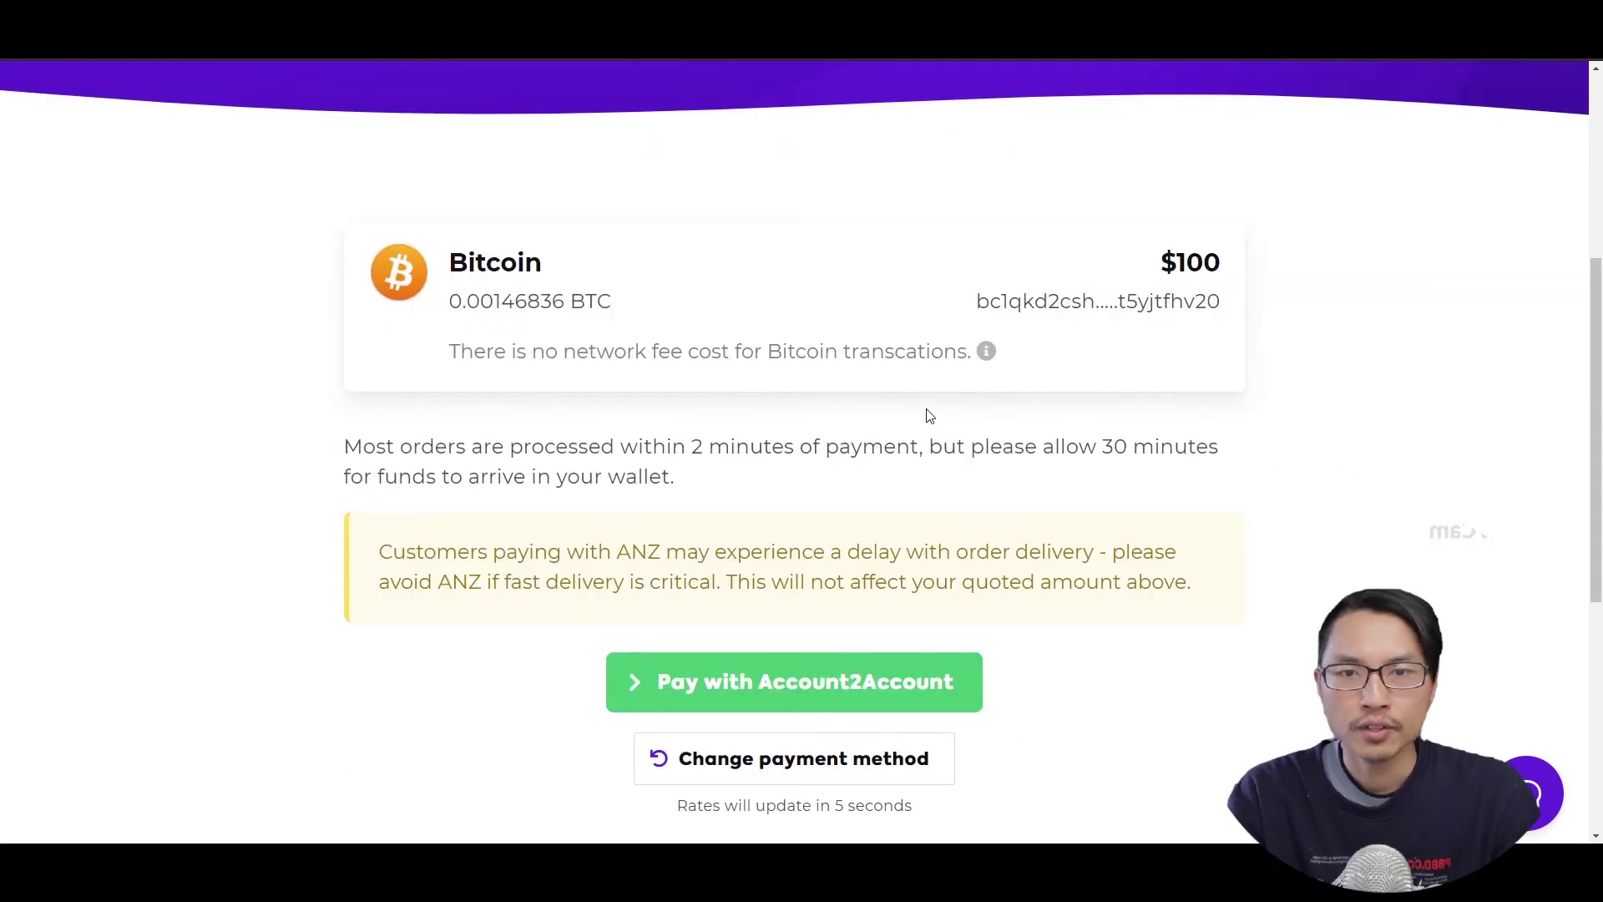
Step: Proceed to the Windcave Account2Account checkout for $100.00 NZD, then switch to Exodus
click(854, 693)
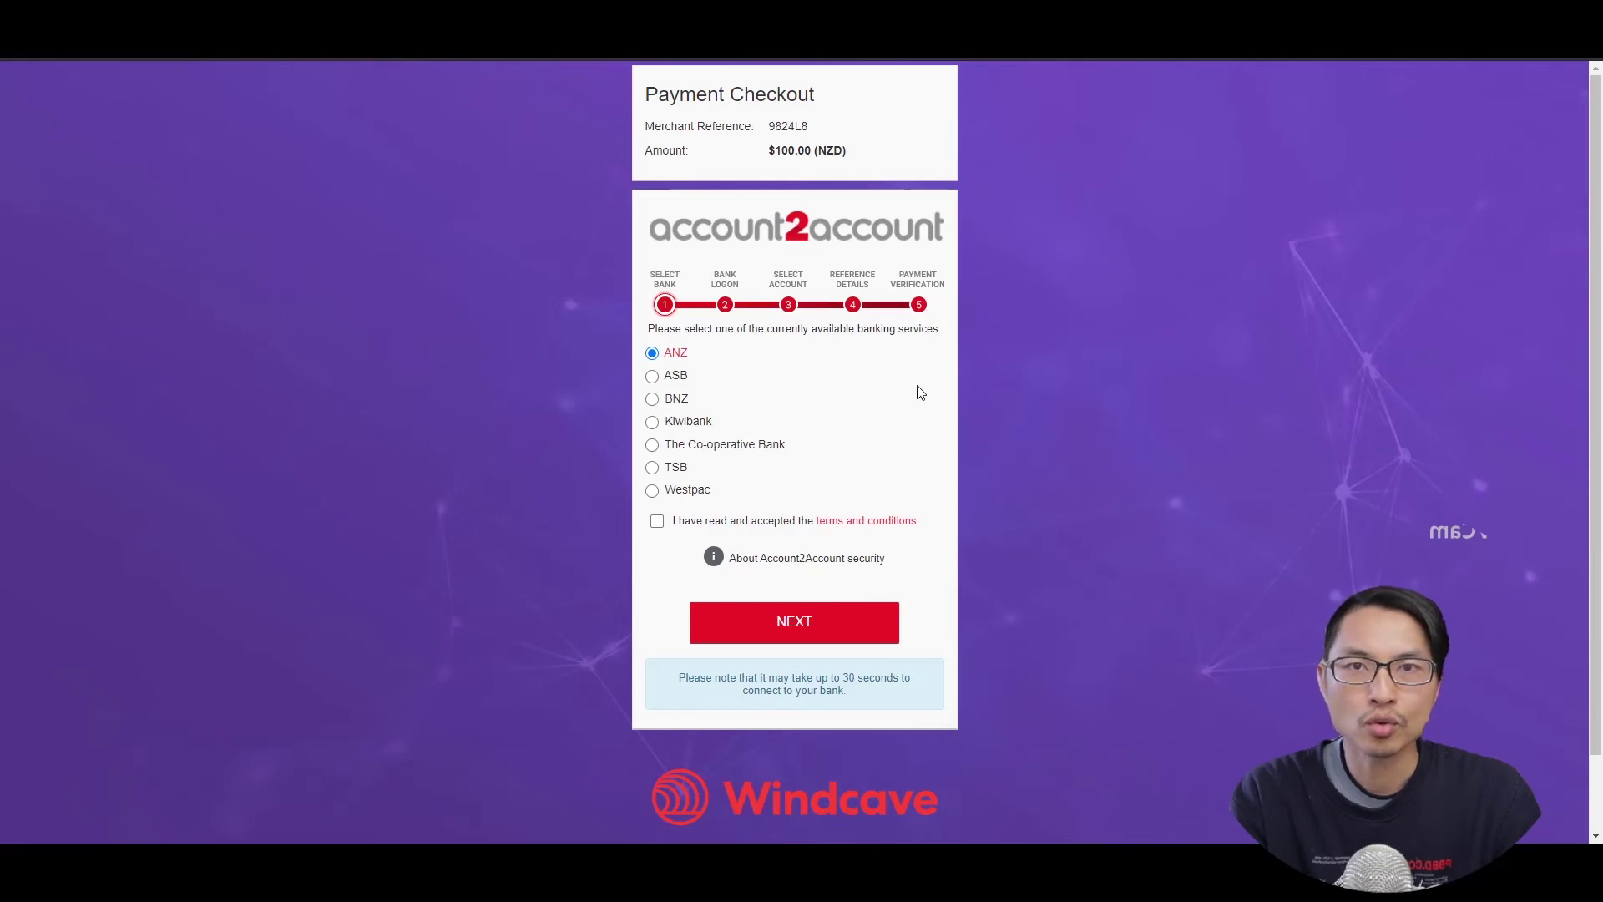
key(alt+Tab)
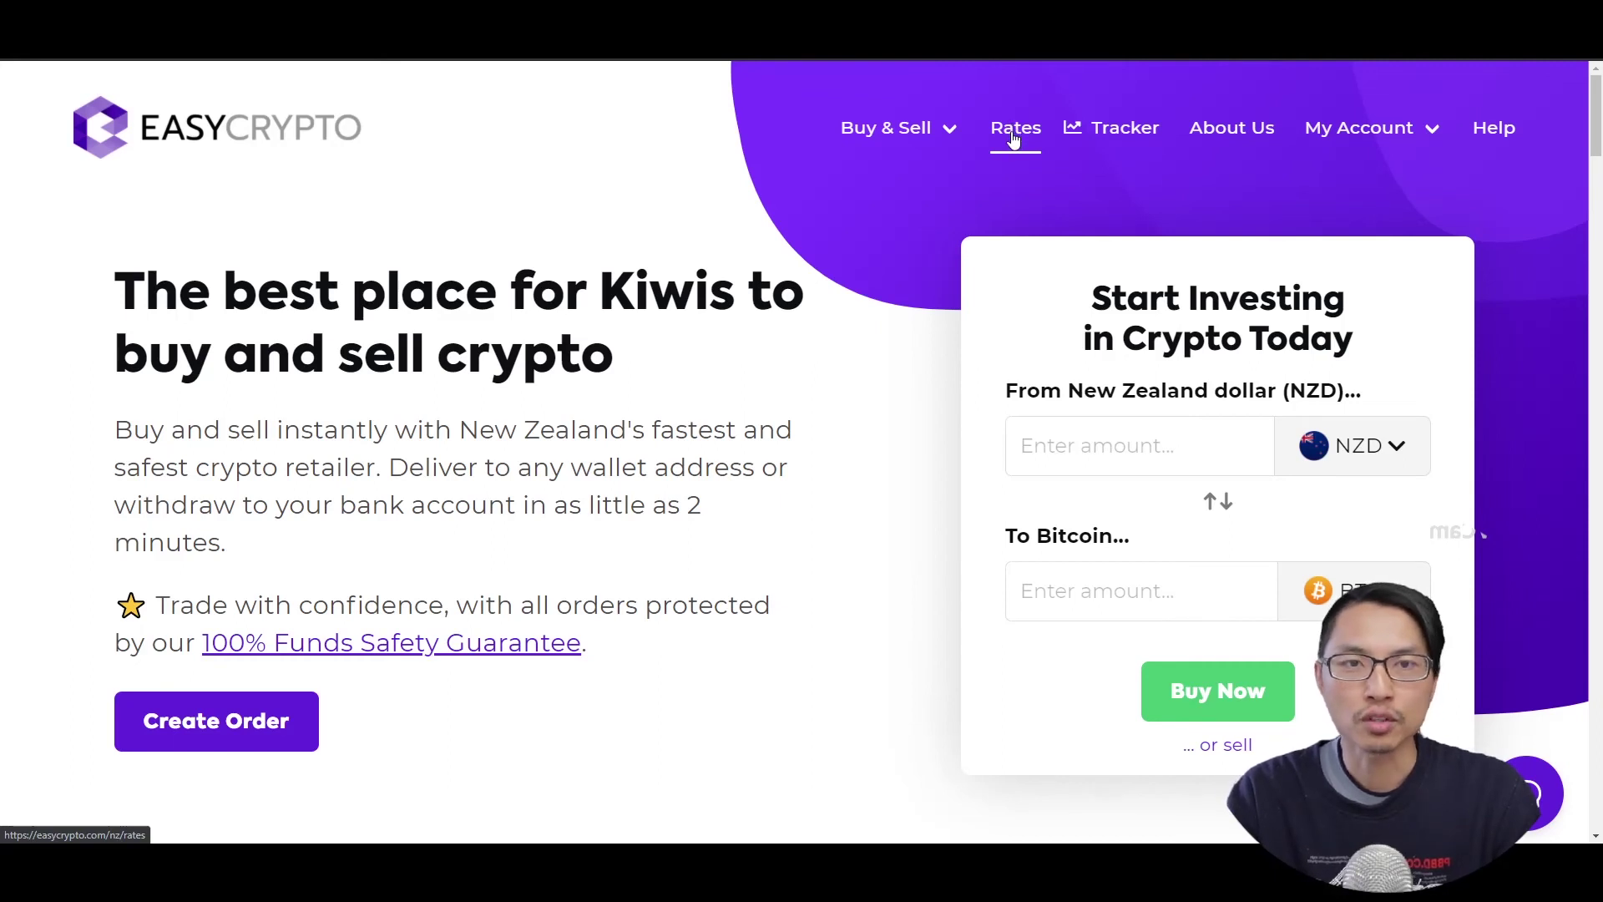
Step: Browse the live crypto rates and expand Synthetix under Most Popular This Week to view its price history
click(1015, 137)
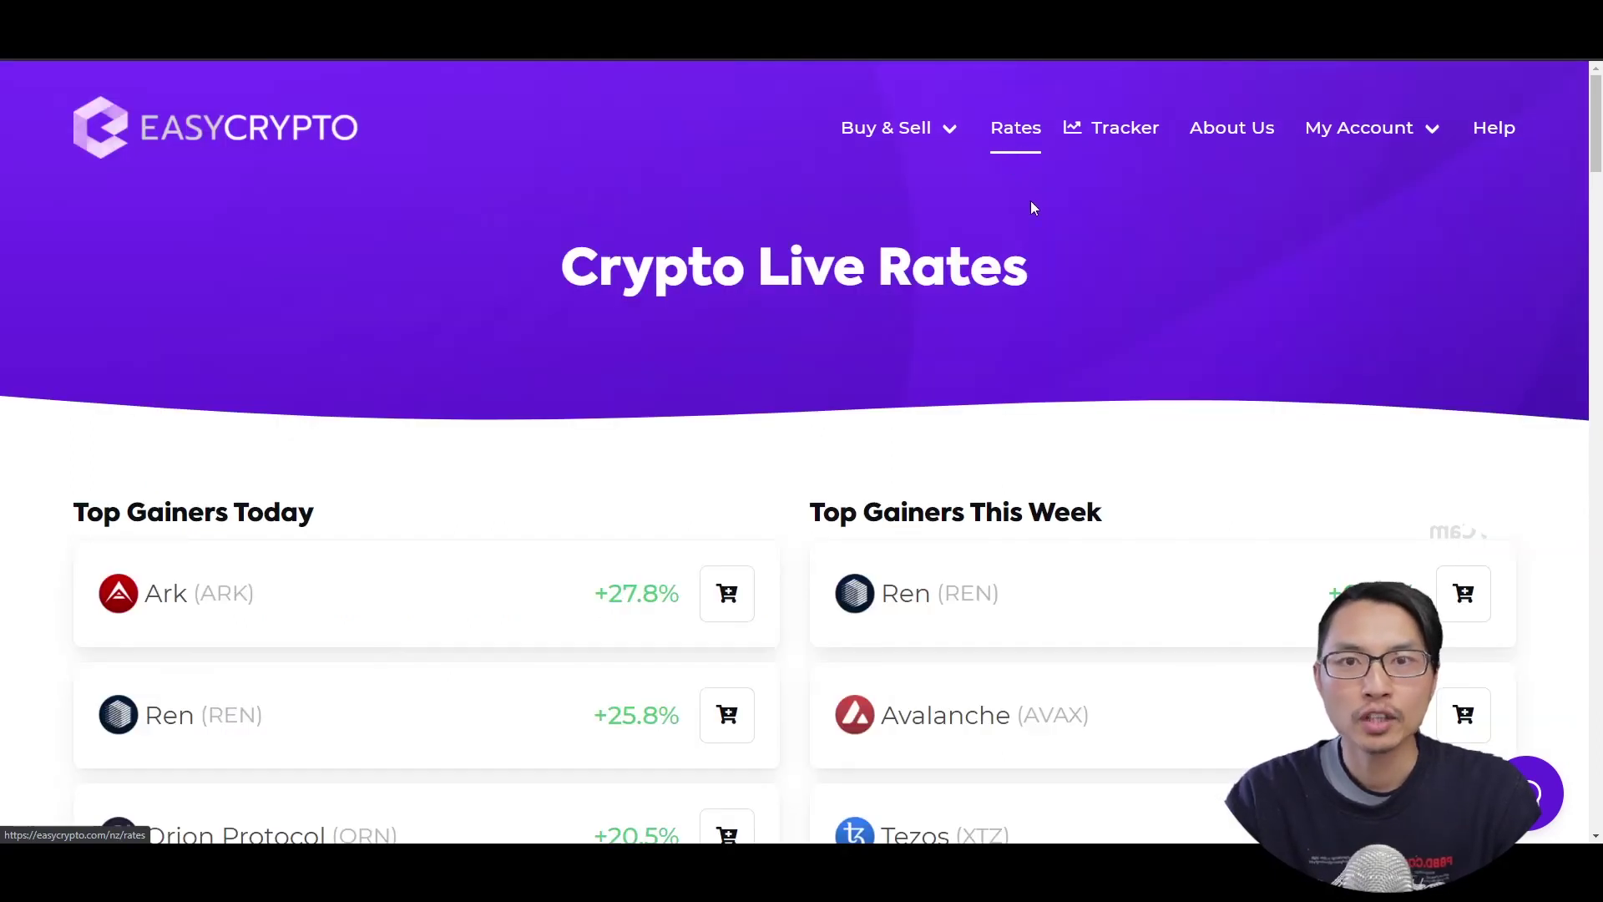
scroll(1052, 259, down, 3)
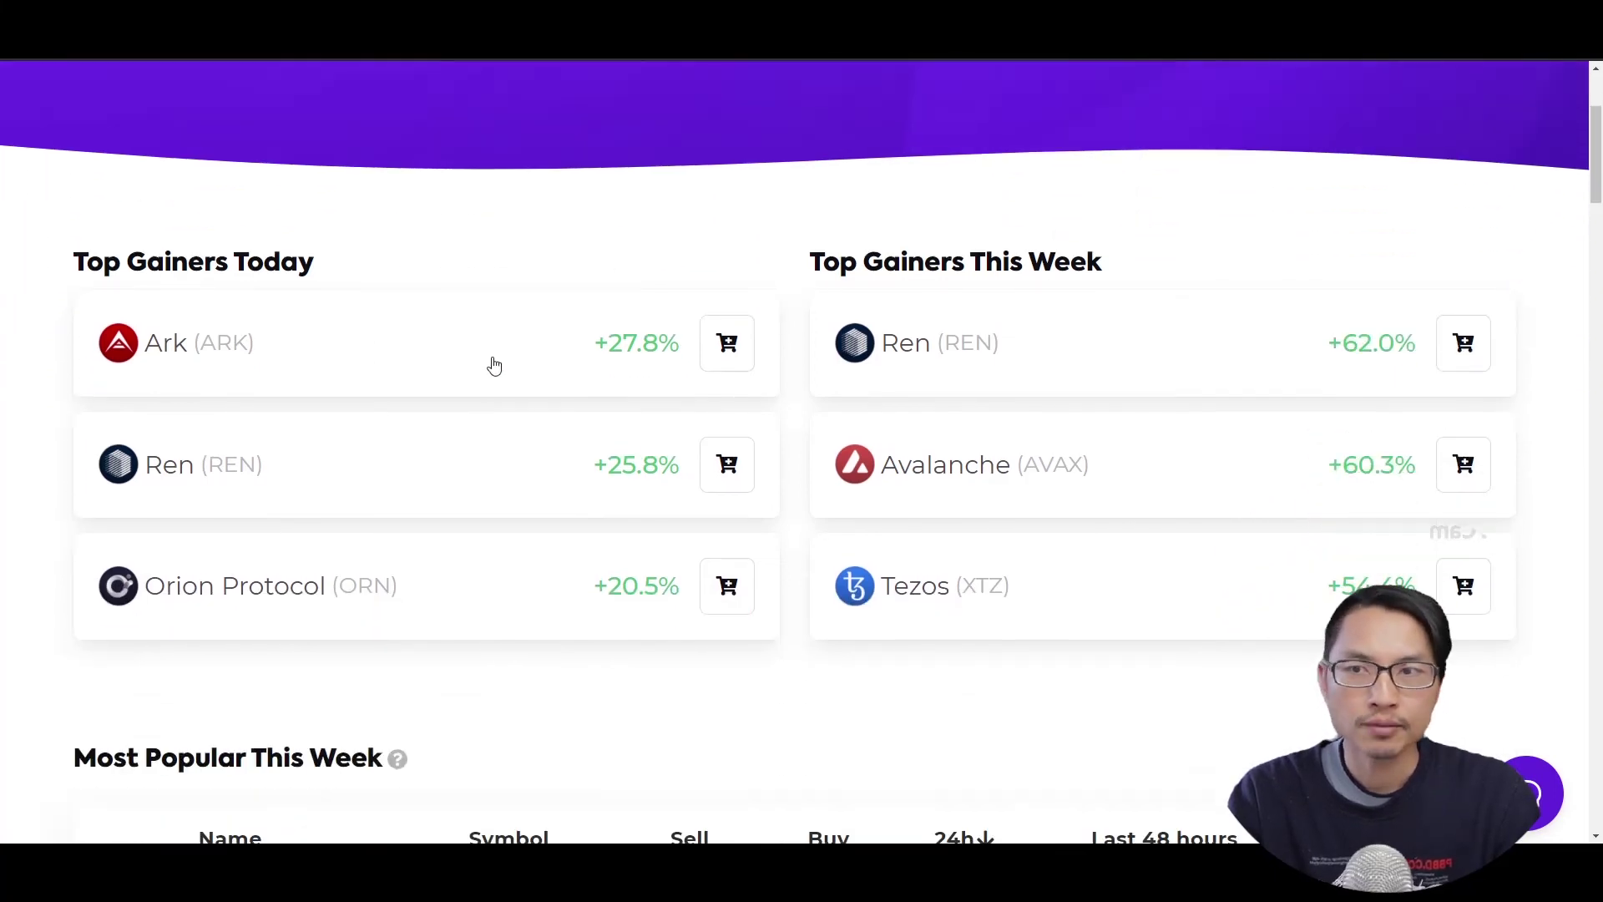
scroll(1002, 336, down, 6)
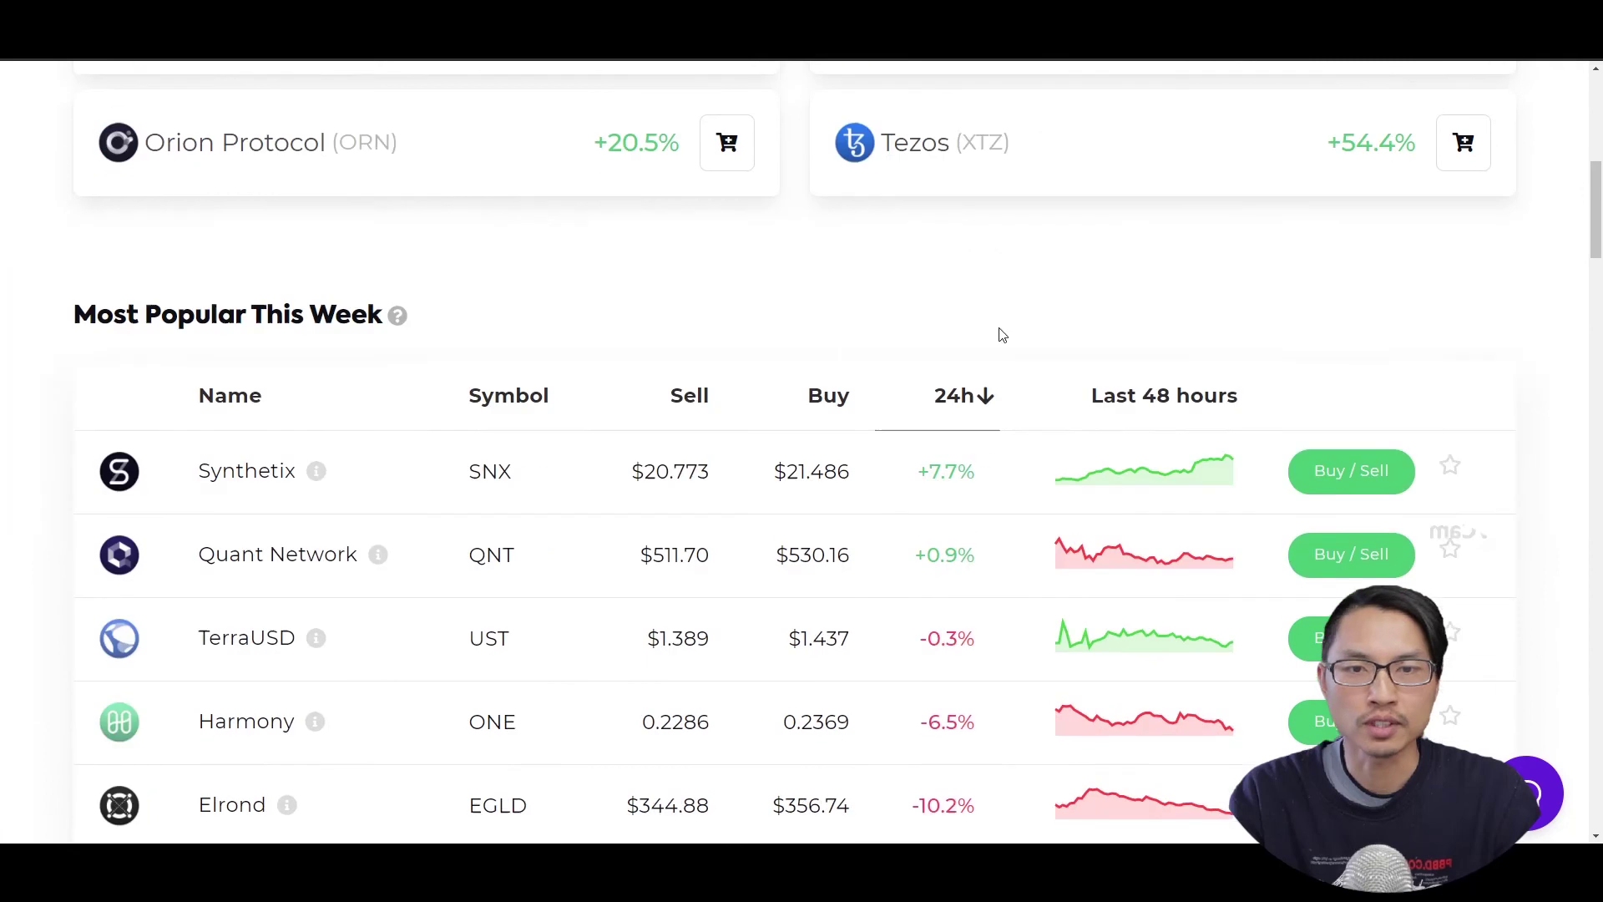
click(608, 417)
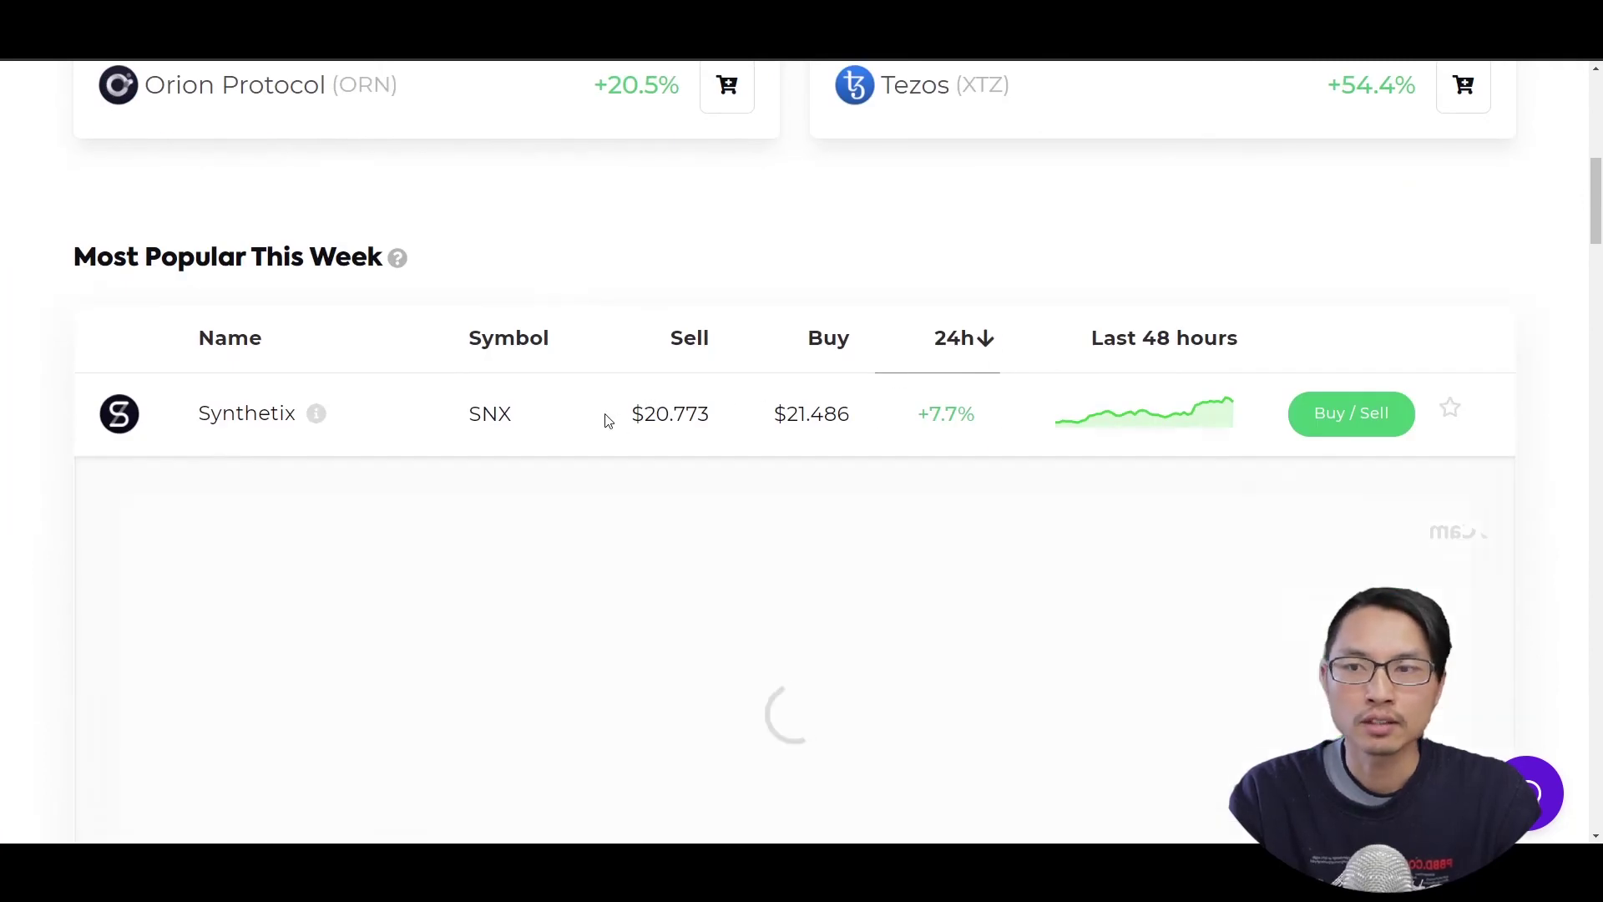
scroll(887, 357, down, 2)
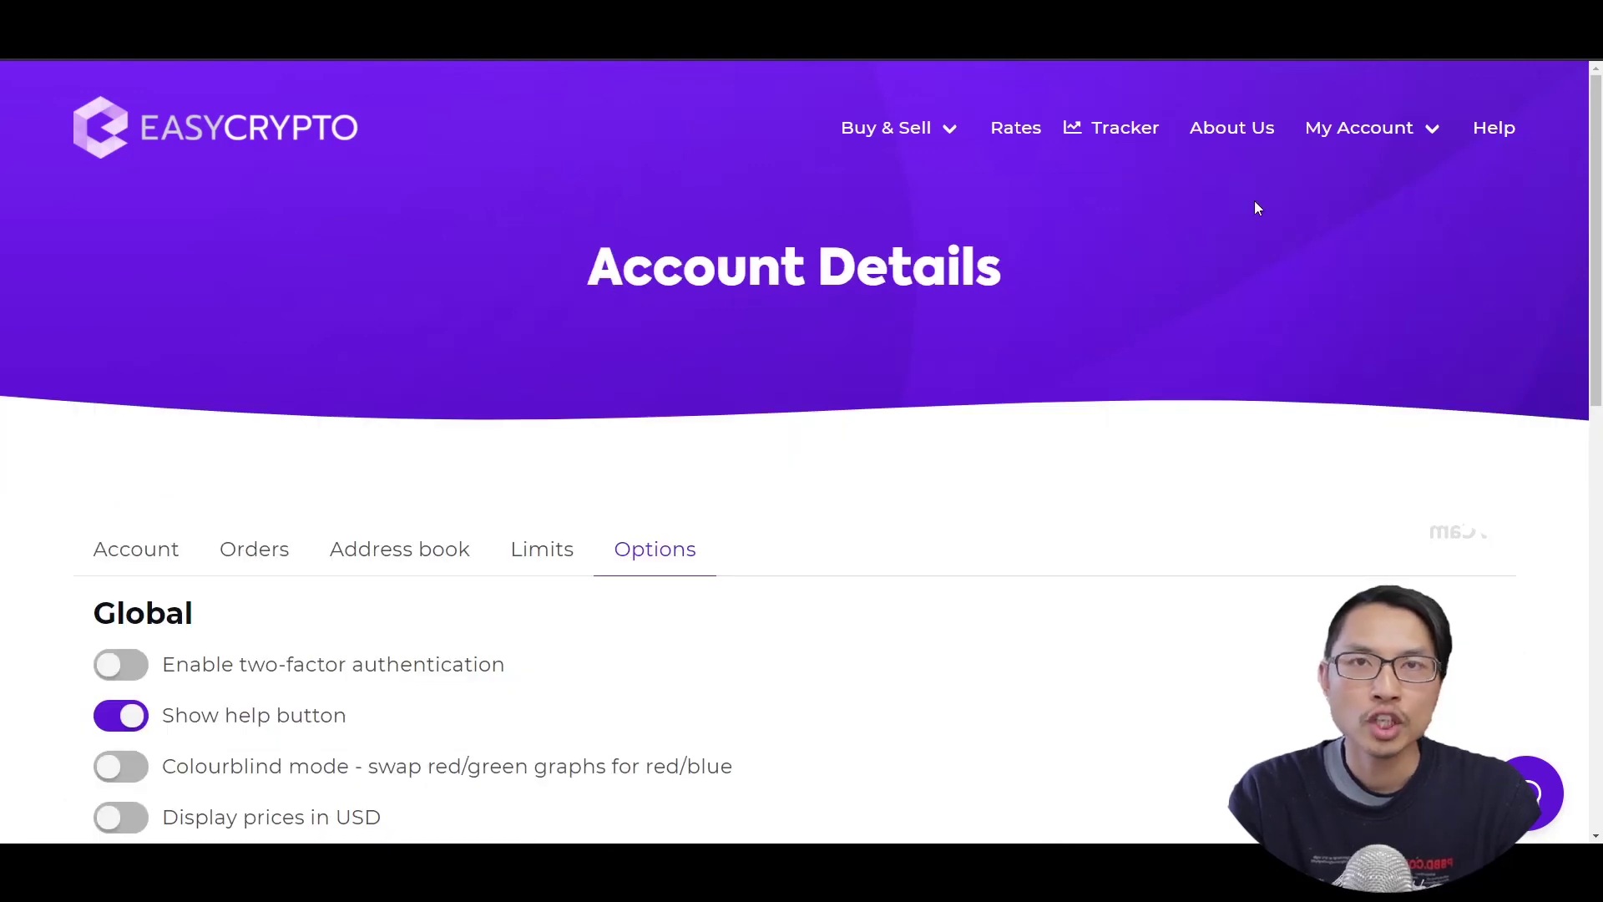
Step: Switch on the Display prices in USD toggle in the account Options settings
click(1365, 129)
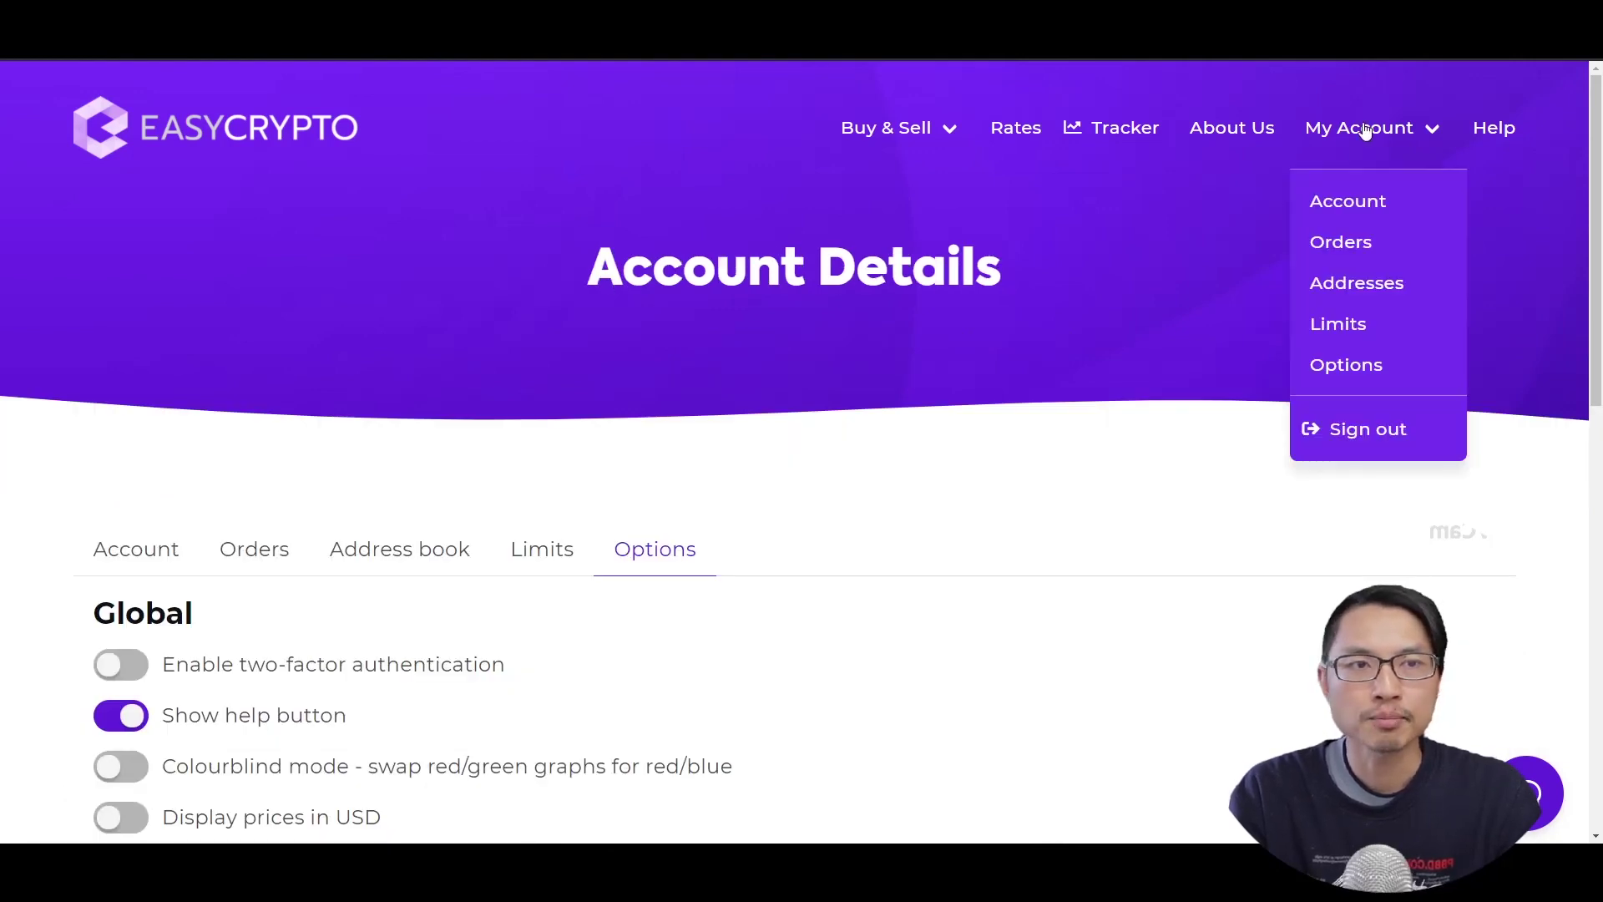
click(1372, 370)
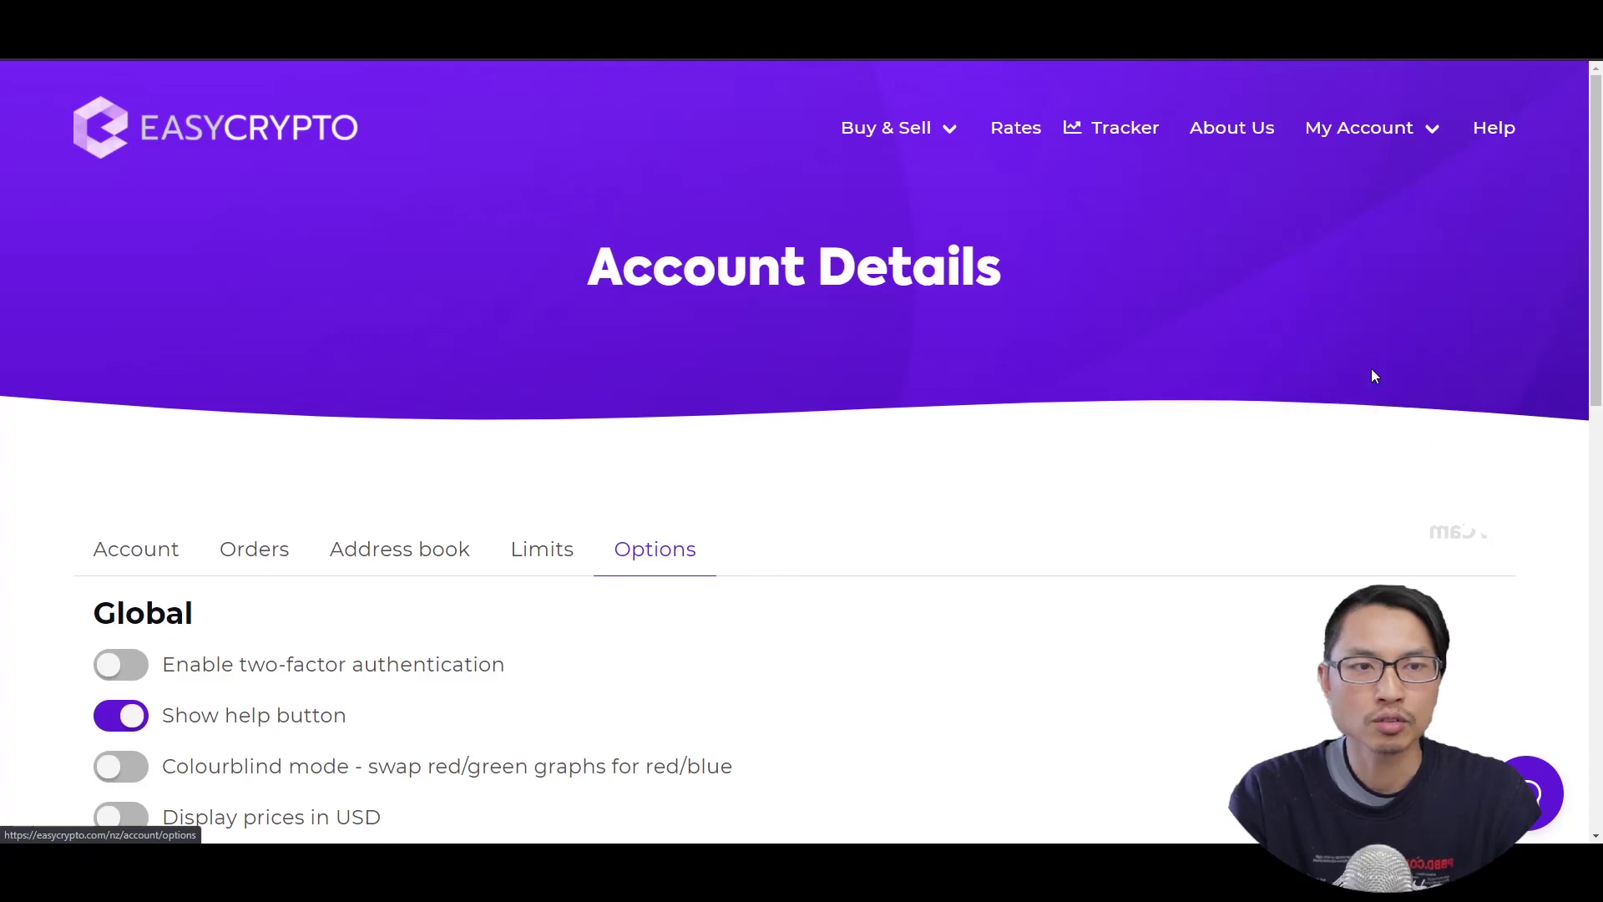
scroll(873, 287, down, 4)
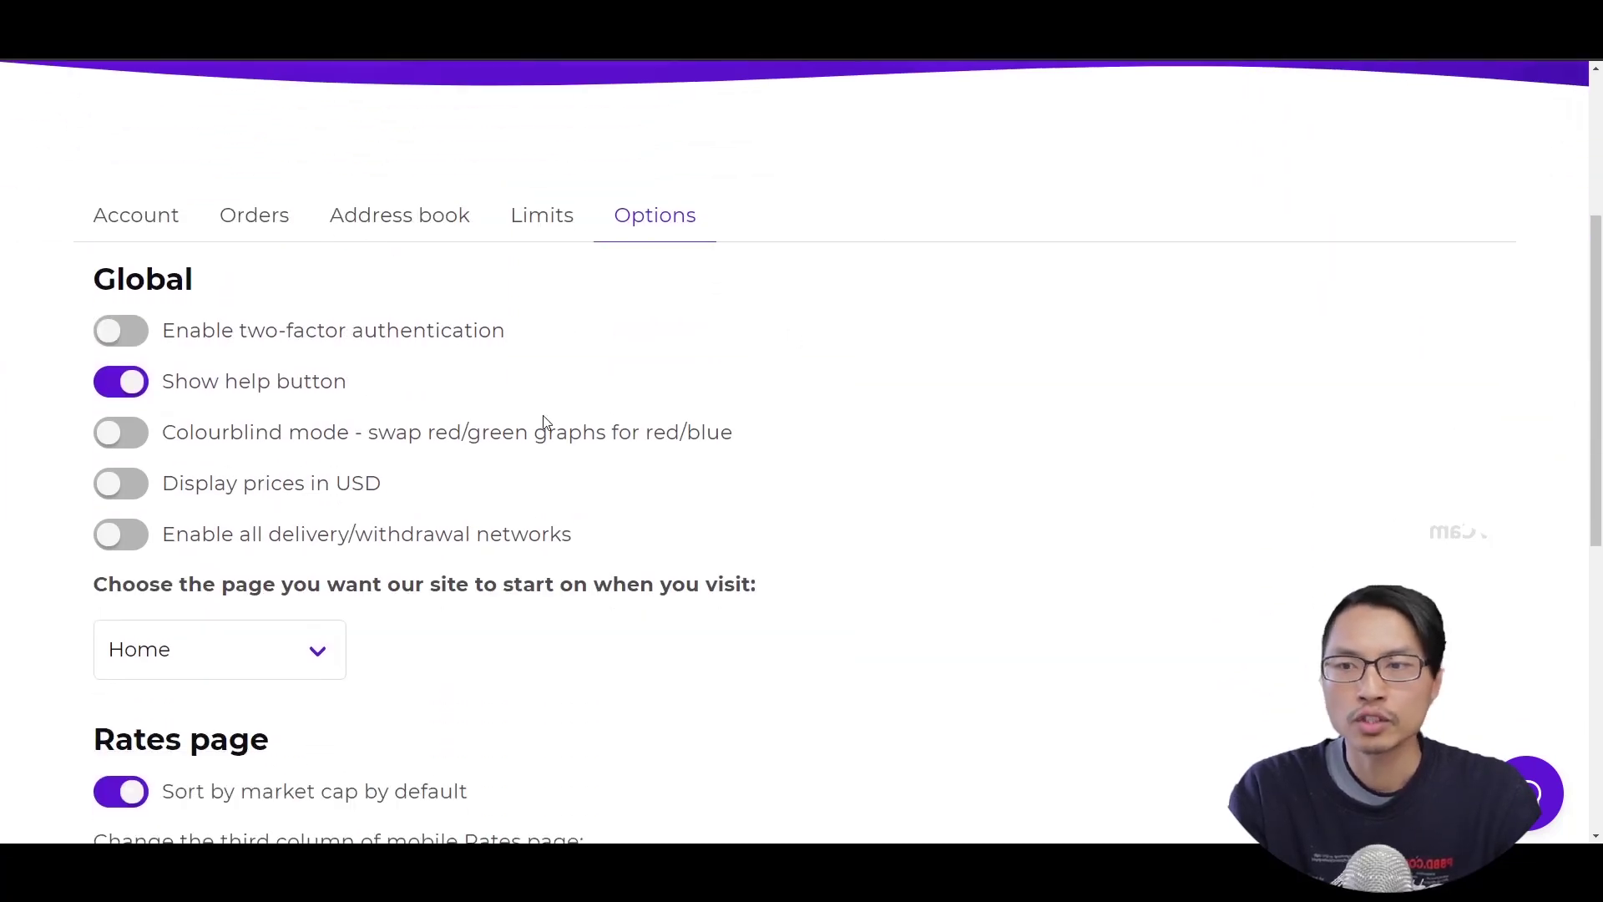
click(200, 496)
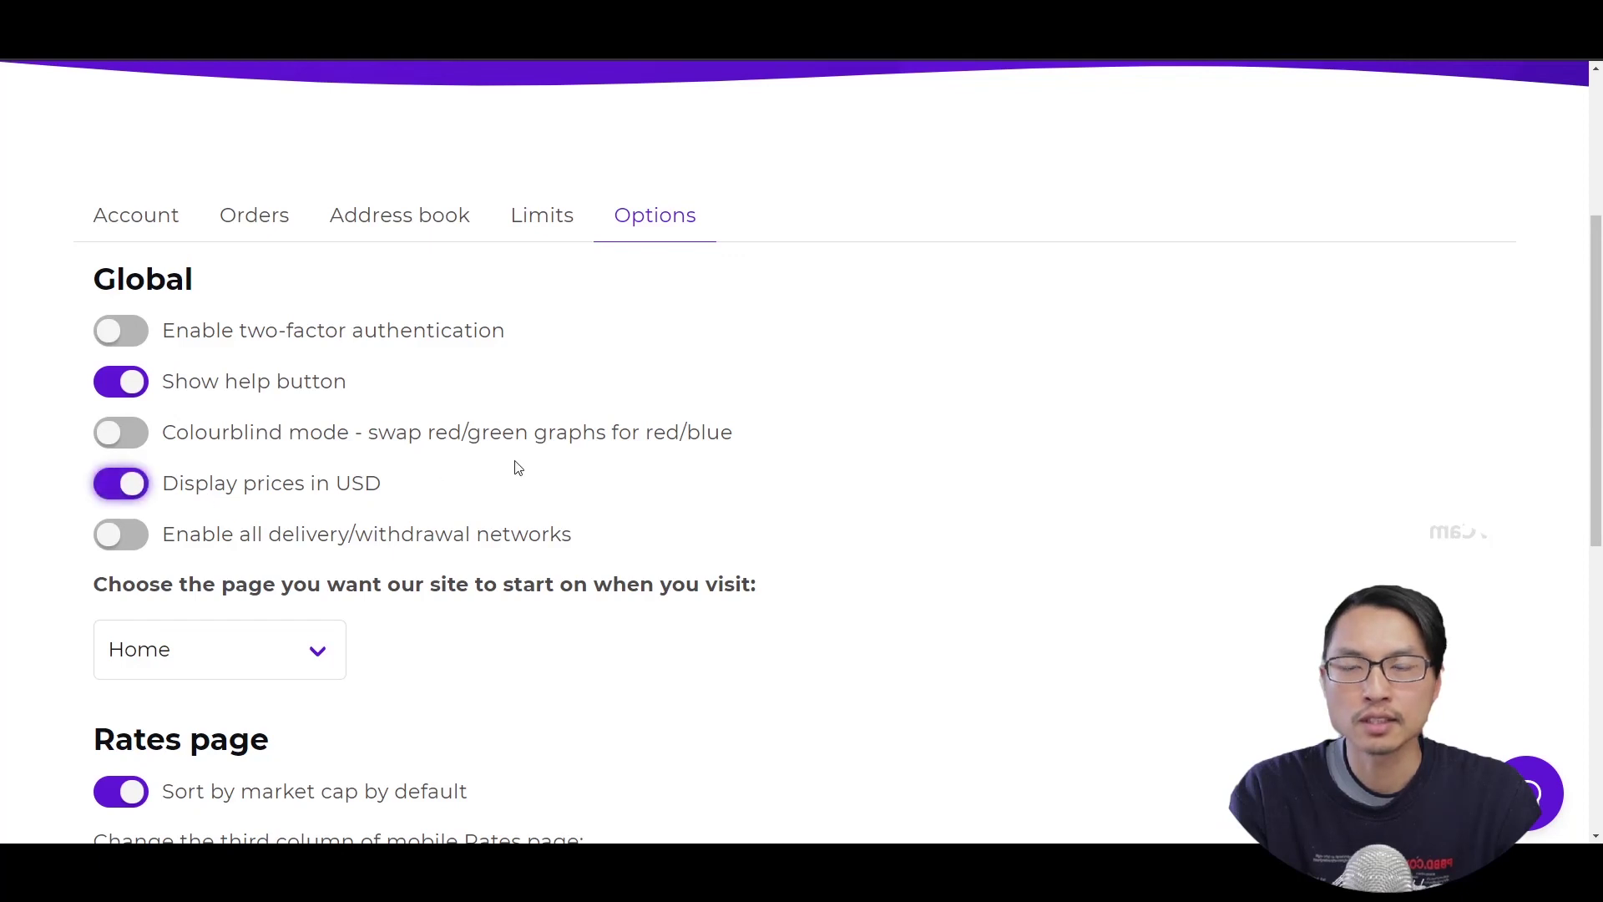